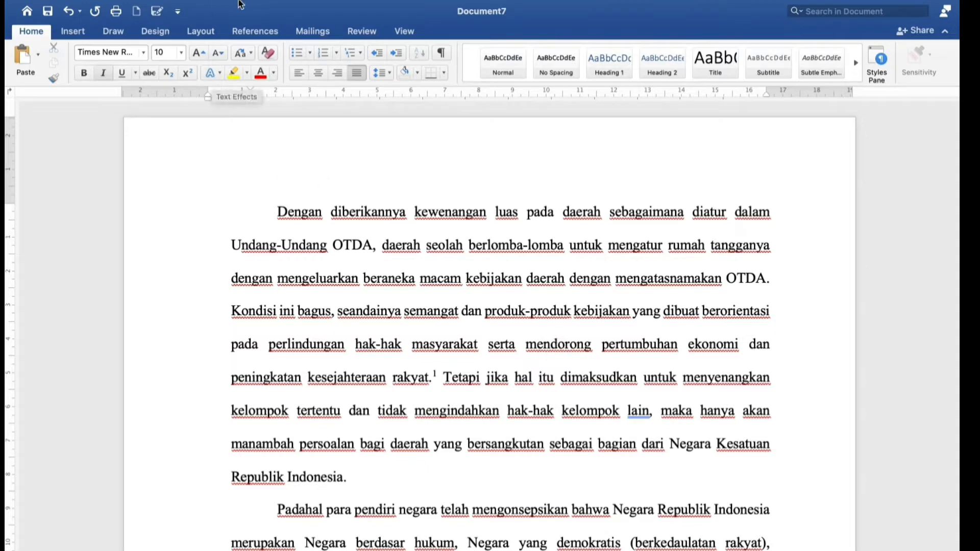
scroll(474, 289, down, 3)
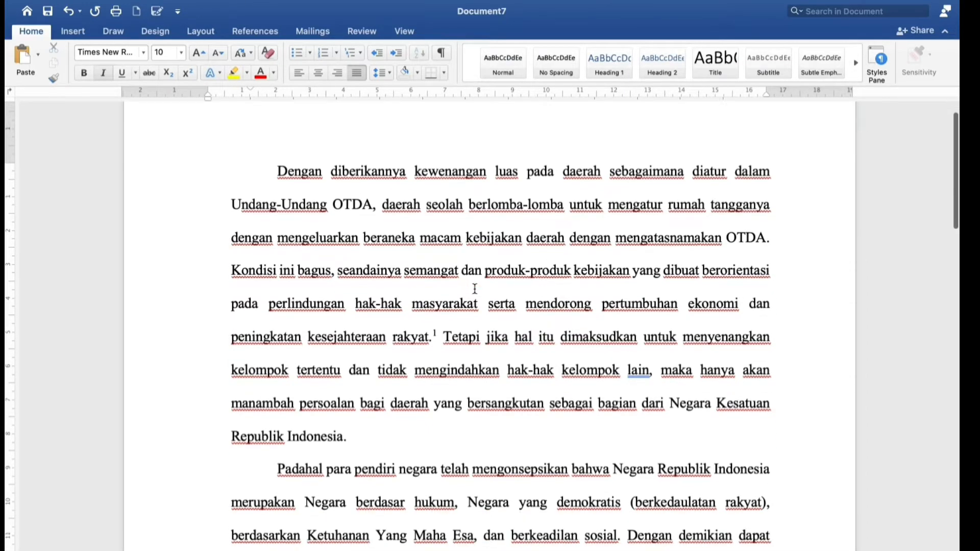
scroll(475, 290, up, 2)
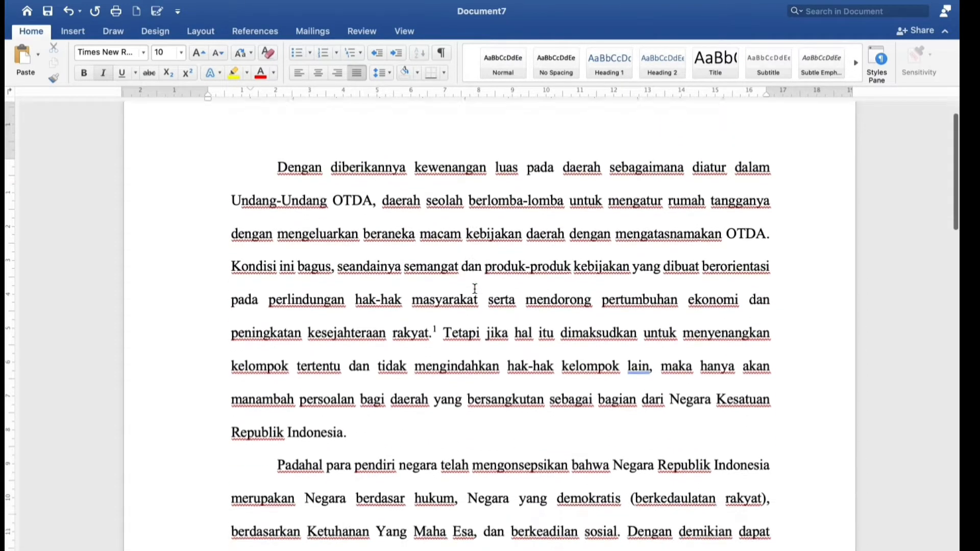
scroll(475, 289, down, 12)
scroll(475, 290, down, 10)
scroll(475, 289, up, 12)
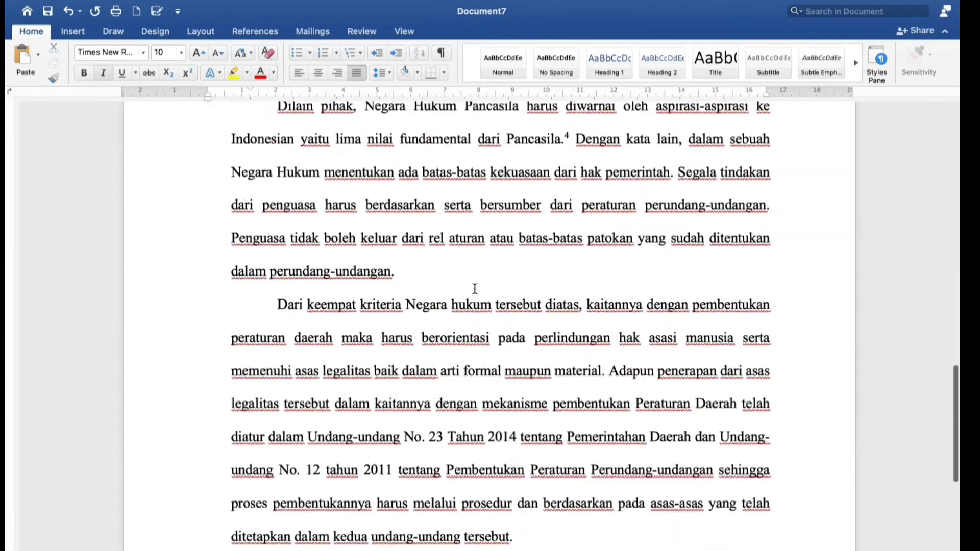
scroll(475, 289, up, 8)
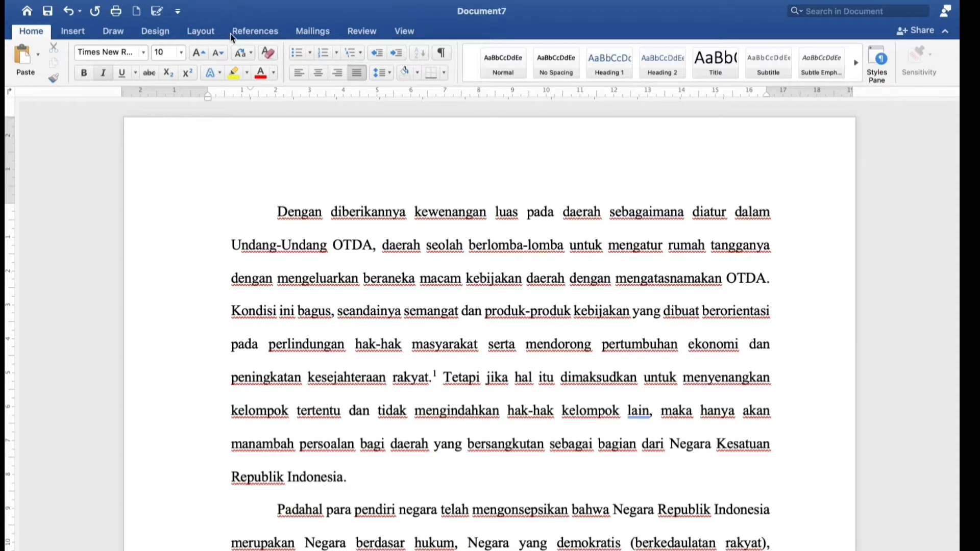
Step: Add the Footnote command from the popular commands to the Quick Access Toolbar, save the change and close the preferences
click(178, 12)
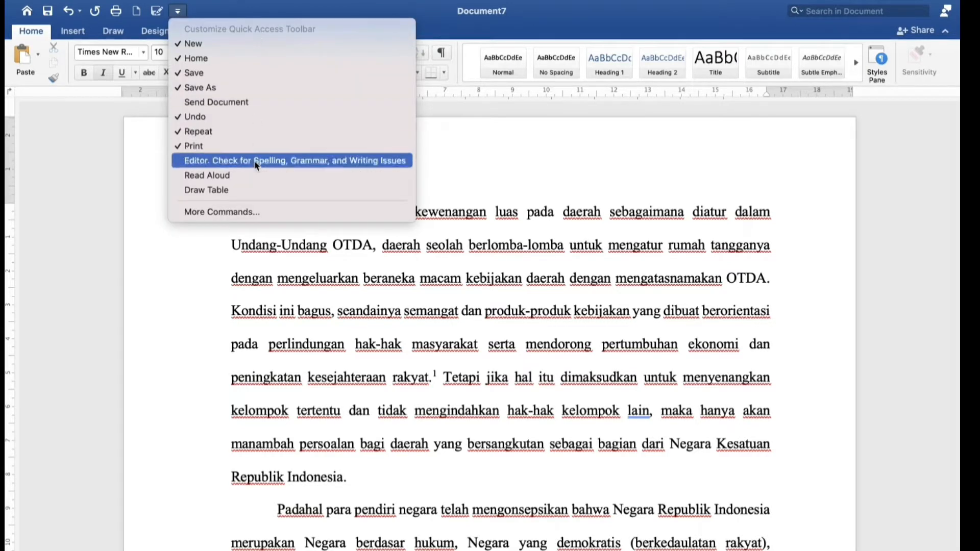
click(246, 213)
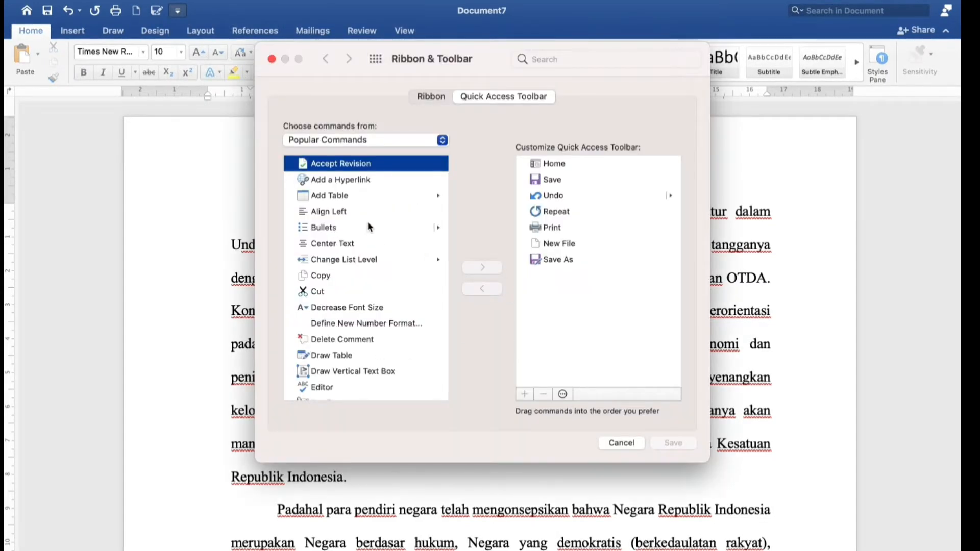
scroll(388, 219, down, 2)
scroll(387, 215, down, 5)
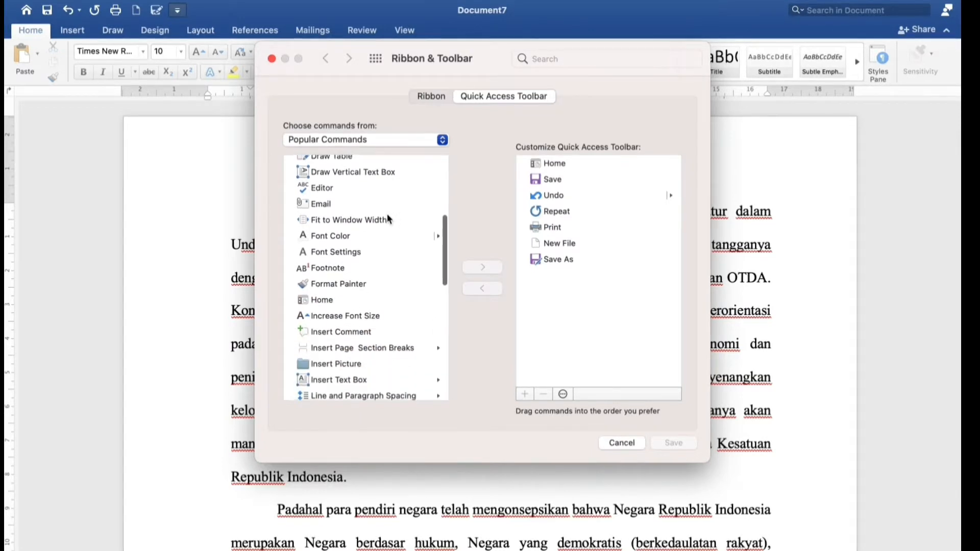
click(336, 274)
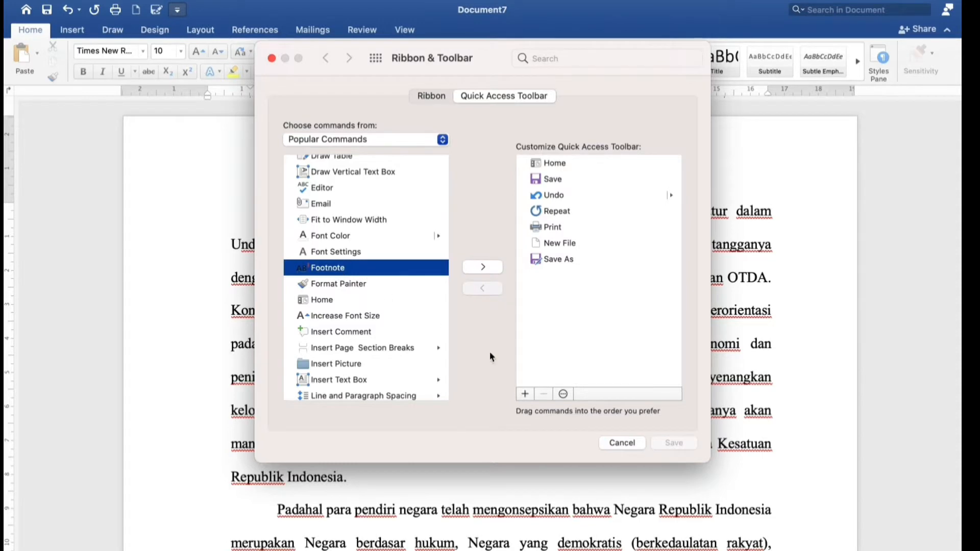
click(483, 267)
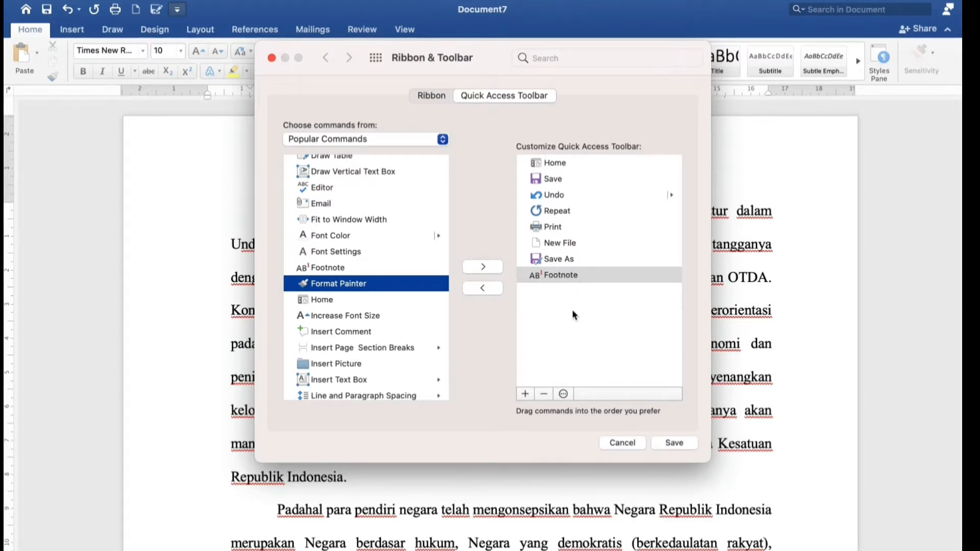
click(685, 443)
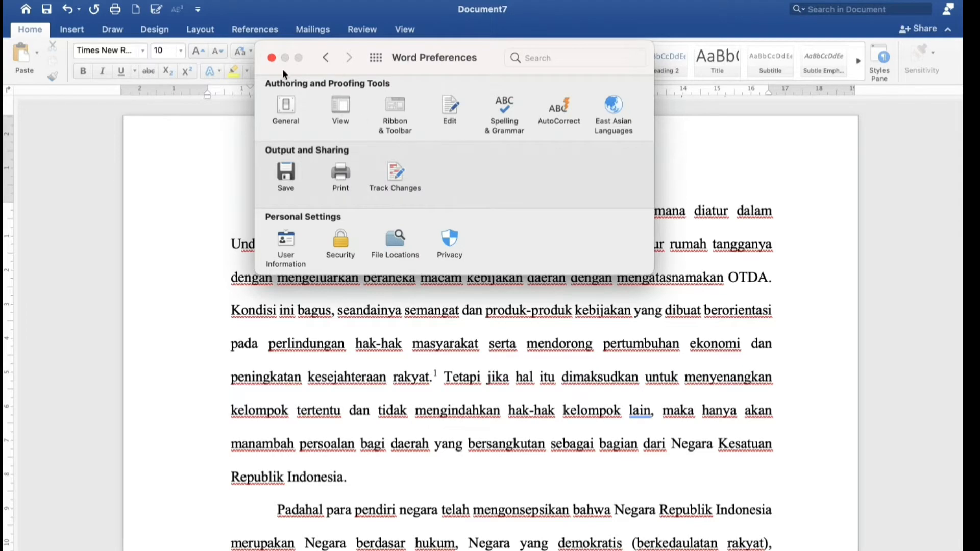
click(272, 58)
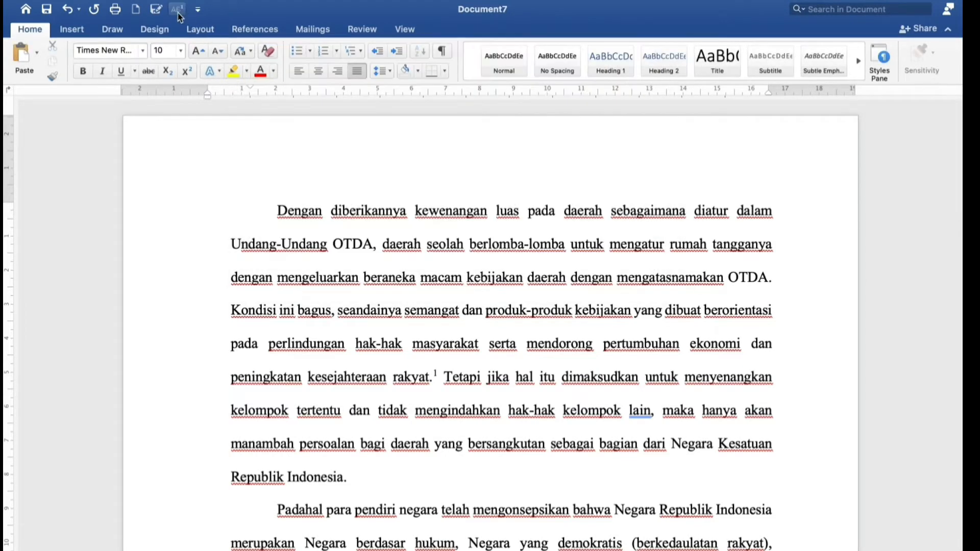
Step: Insert a footnote after "daerah" in the first line of the opening paragraph and enter the author's full name followed by a comma
click(421, 295)
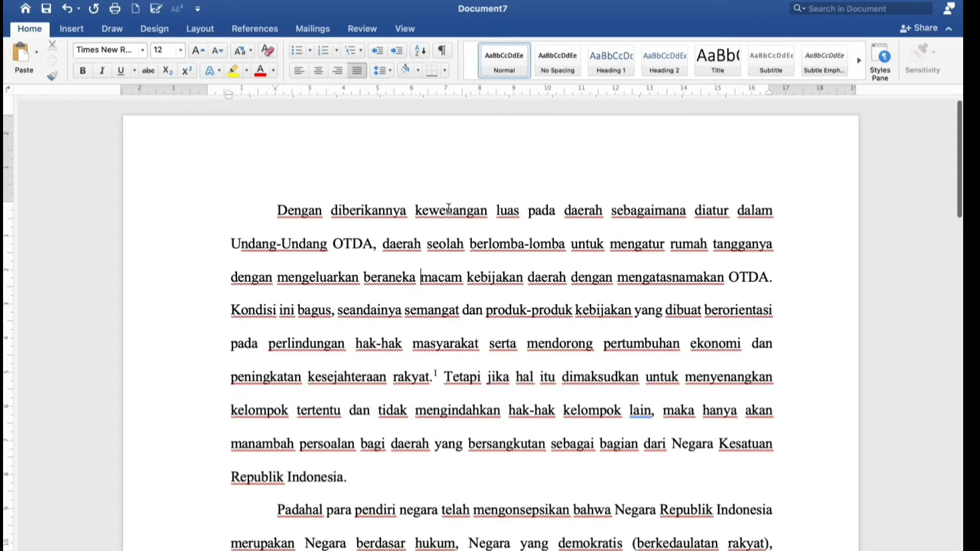
click(604, 209)
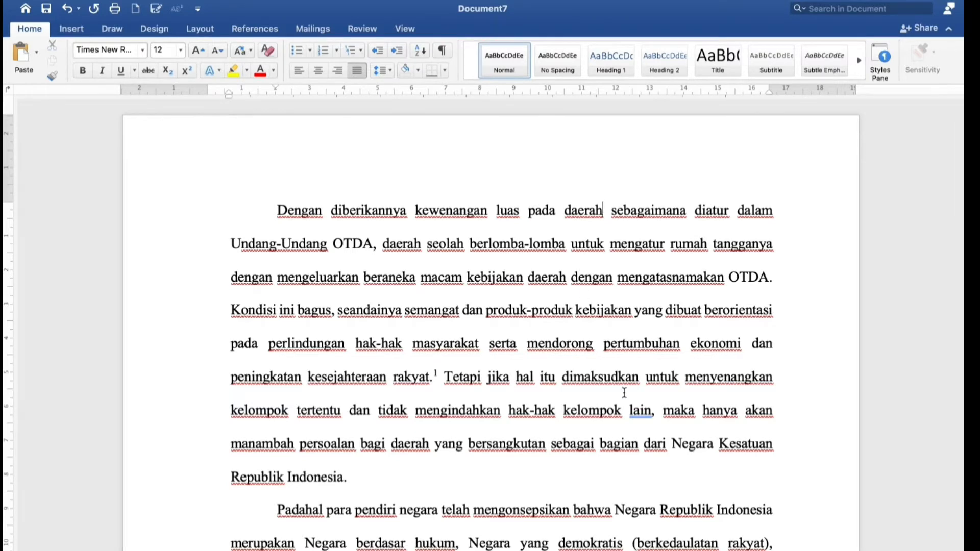
click(179, 9)
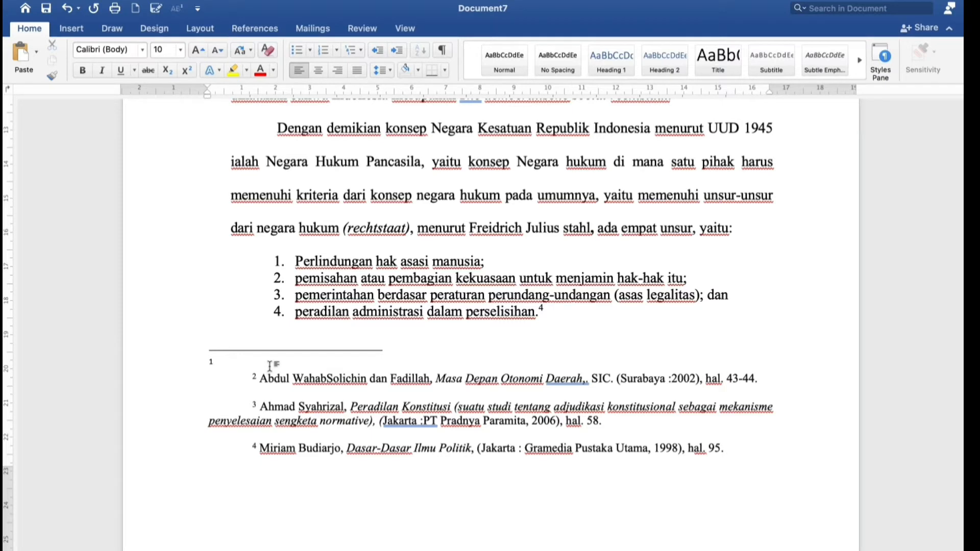
text(Nur Sa)
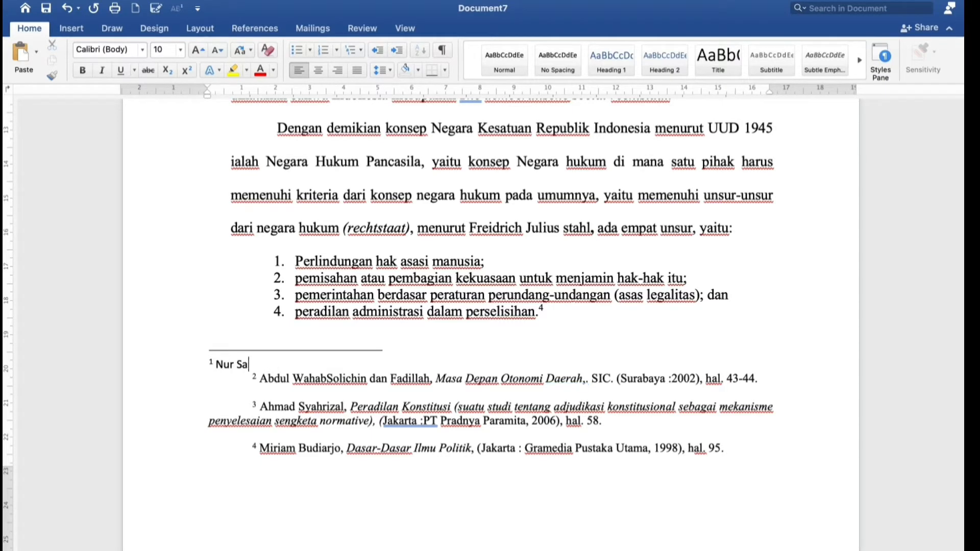
text(mawat, )
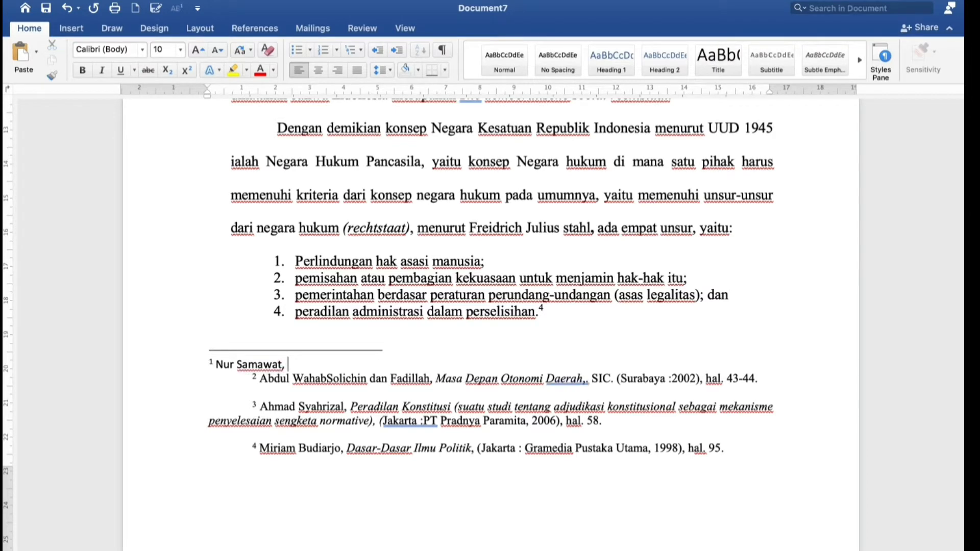
Step: Add the book title "Hukum Tata Negara," after the author's name in footnote 1
text(Hukum tata)
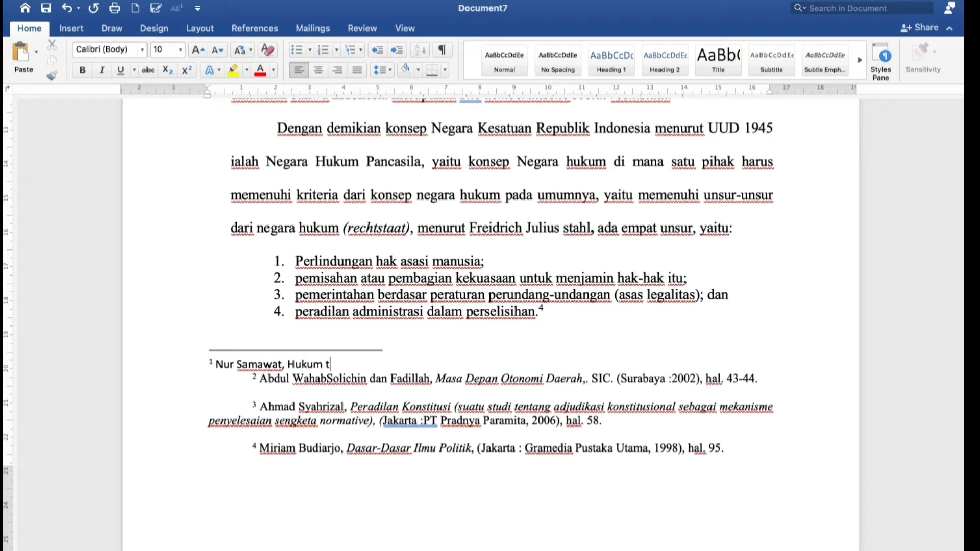
key(BackSpace)
key(BackSpace)
key(BackSpace)
text(Tata Ne)
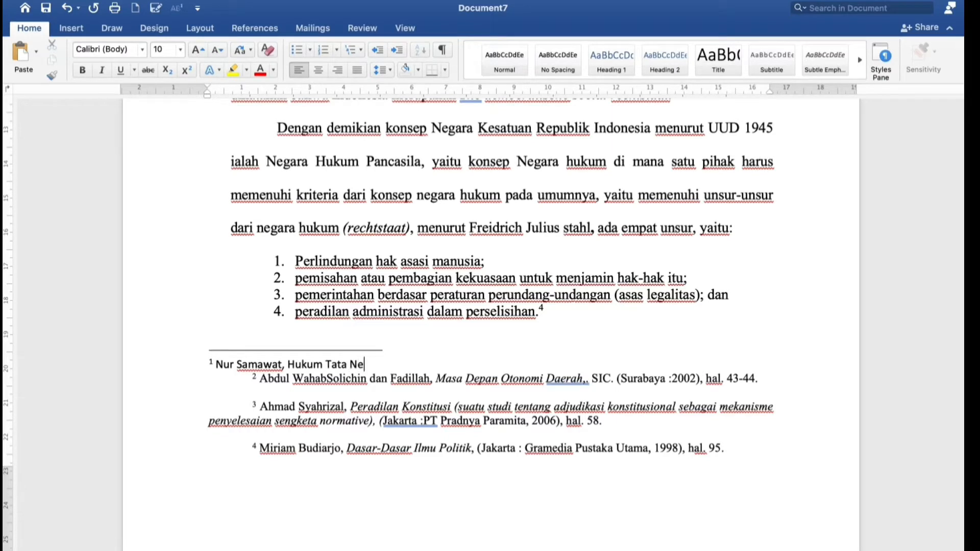
text(gara, )
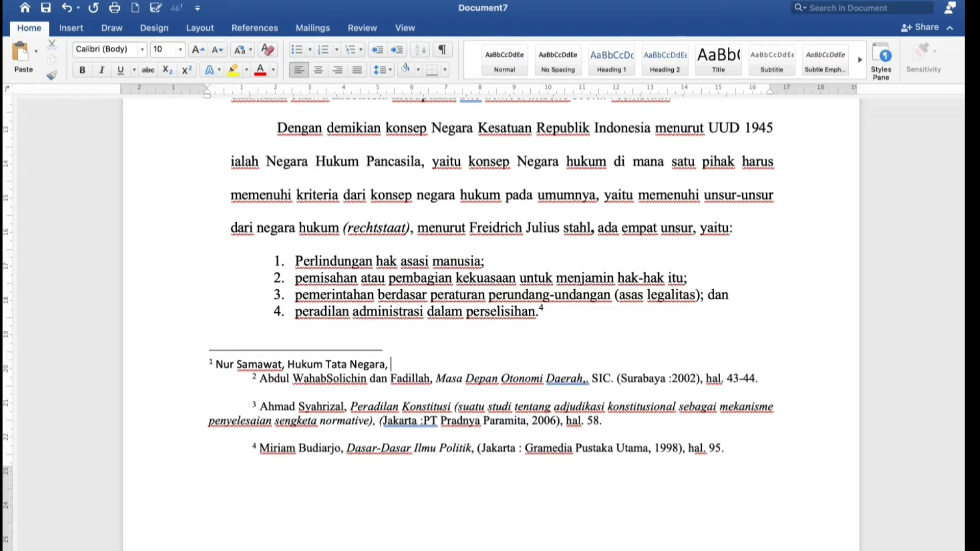
Step: Add the publication place and publisher to footnote 1 in parentheses as "(Jakarta, Advertesing ABC, )"
text((J))
key(Left)
text(J)
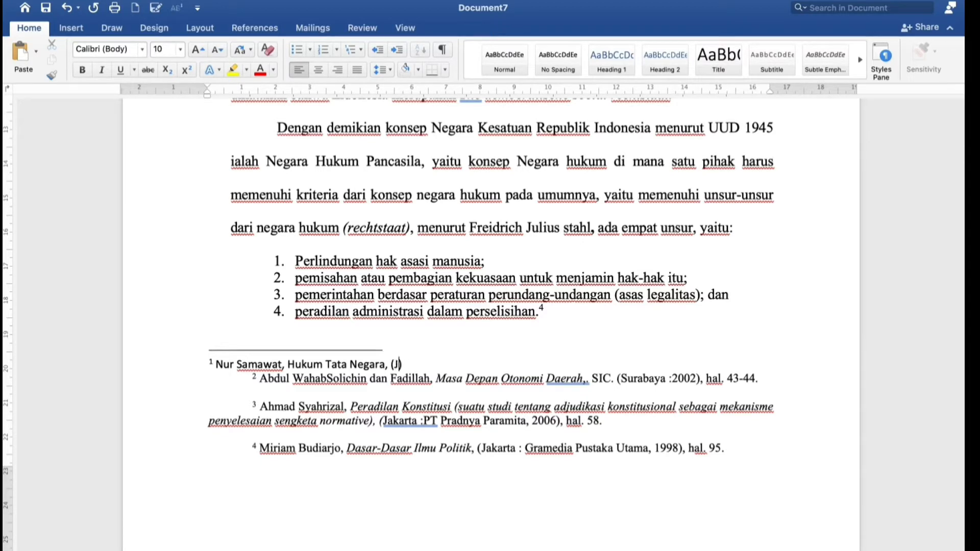
text(akarta,)
text( A)
text(dvertesi)
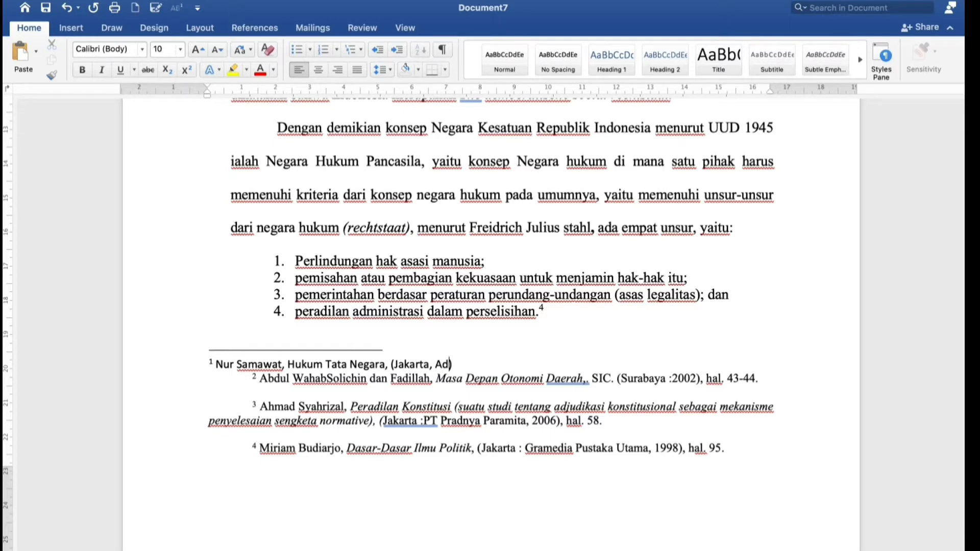
text(ng)
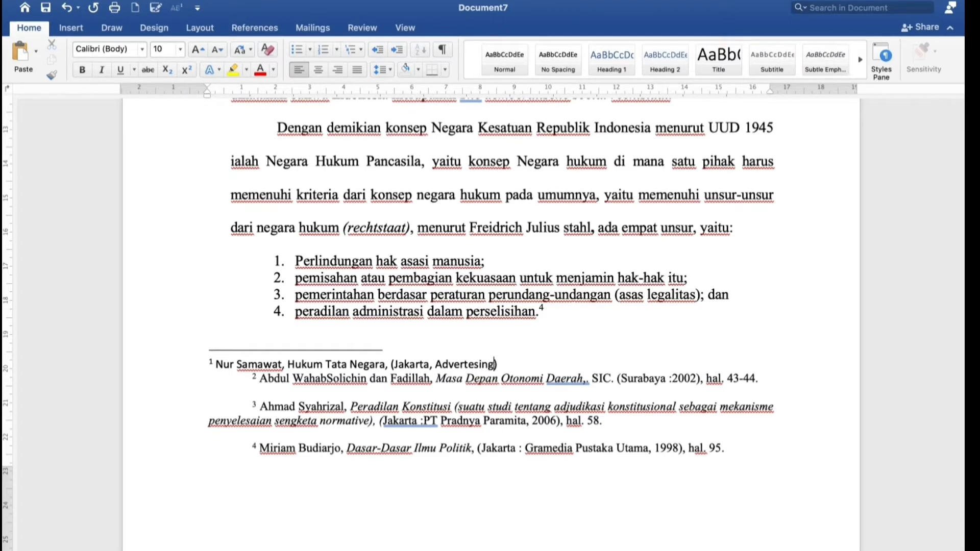
text( A)
key(BackSpace)
text(ABS)
text(C,)
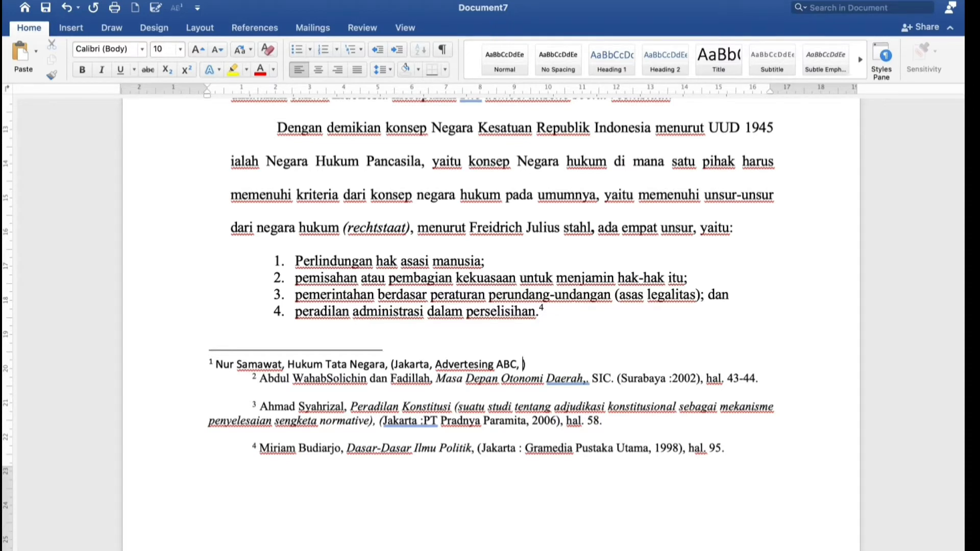
Step: Replace the comma after "Jakarta" with a colon and complete the citation with the year 2021 inside the parentheses and ", Hal. 65" after them
click(433, 364)
key(BackSpace)
text(:)
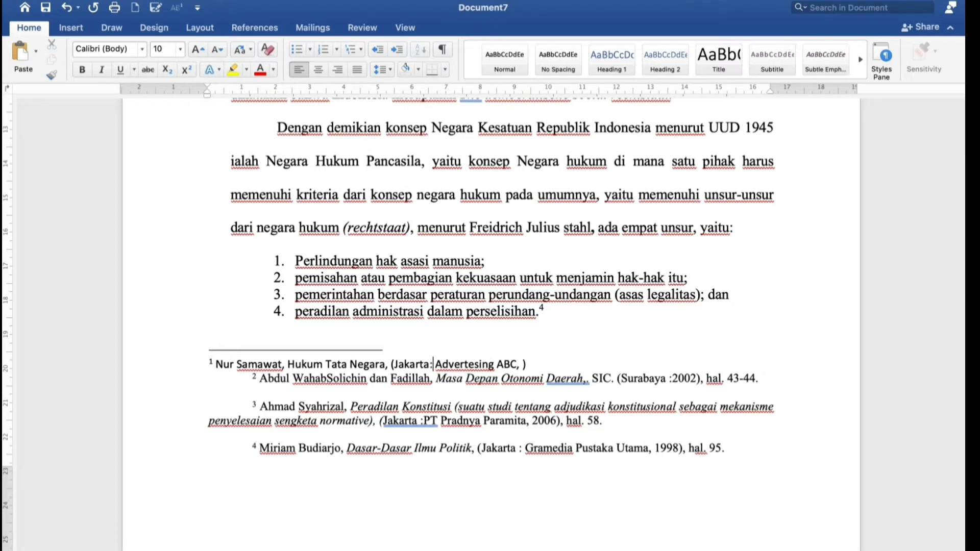
click(522, 364)
text(2021), )
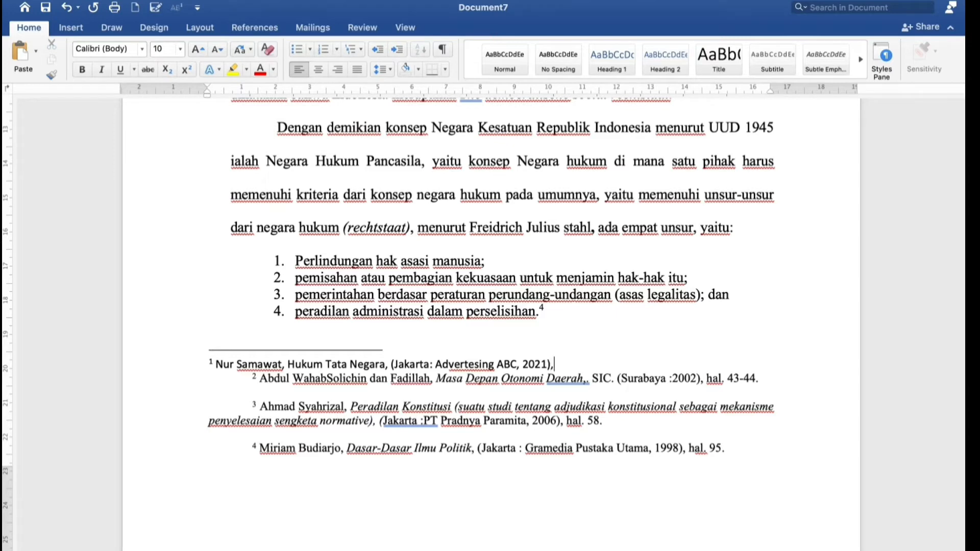
text(Hal. 65)
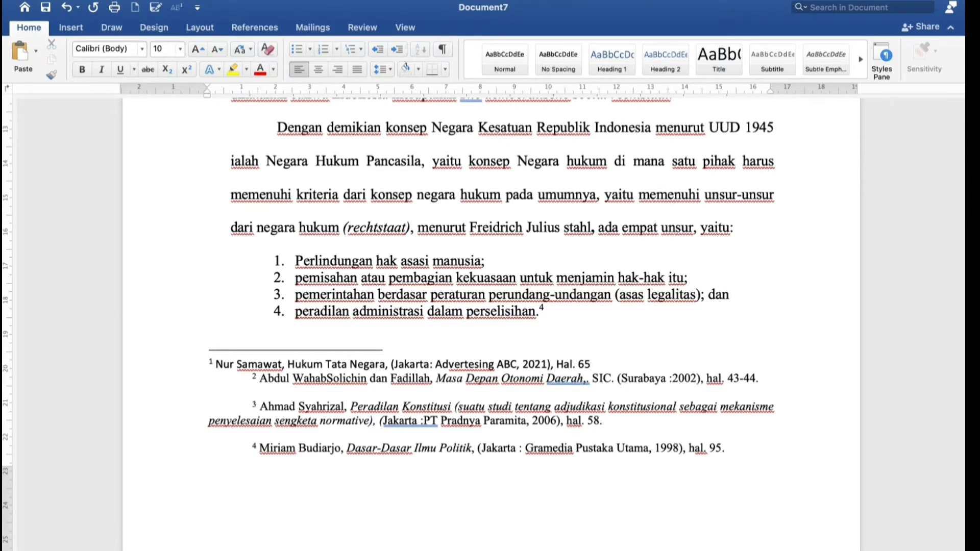
Step: Set the font of the whole footnote 1 line to Times New Roman and add a blank line below it
click(173, 368)
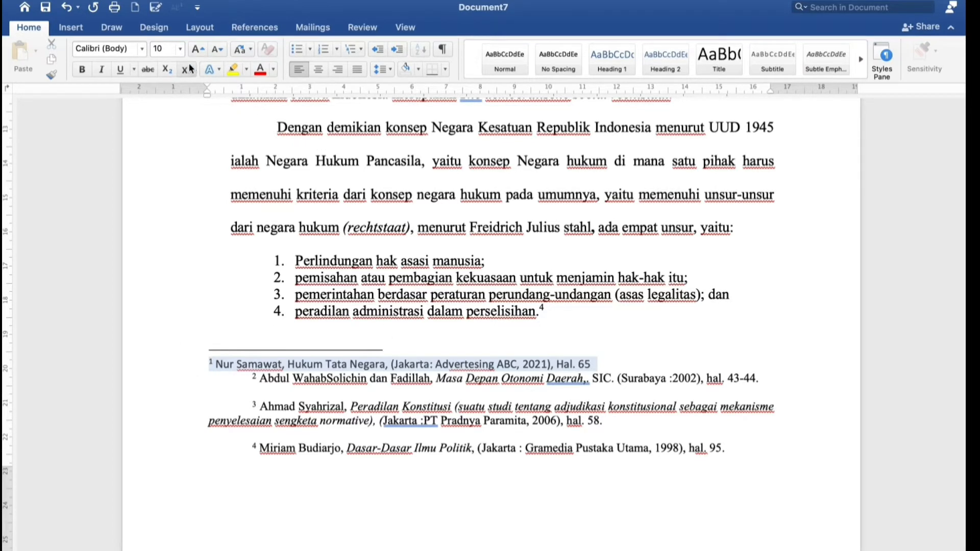
click(143, 49)
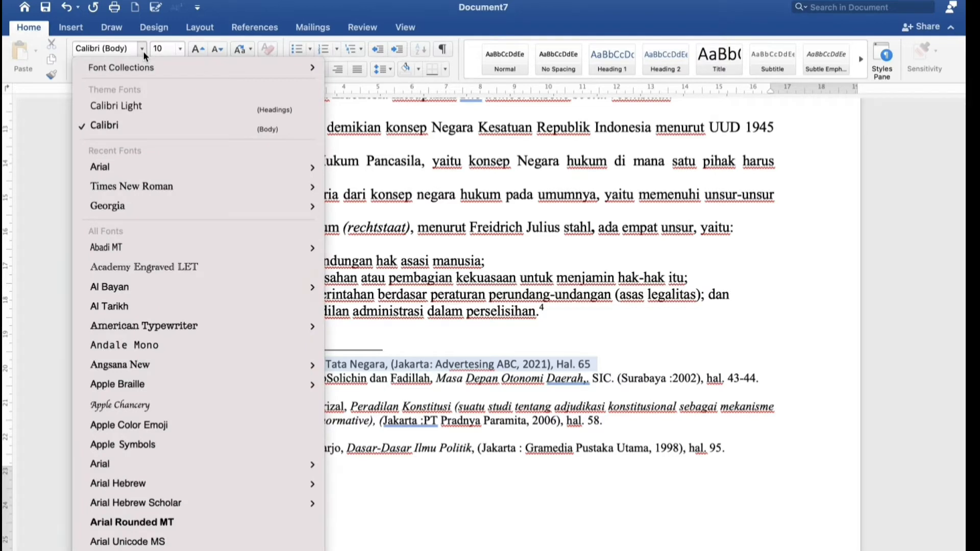
click(192, 189)
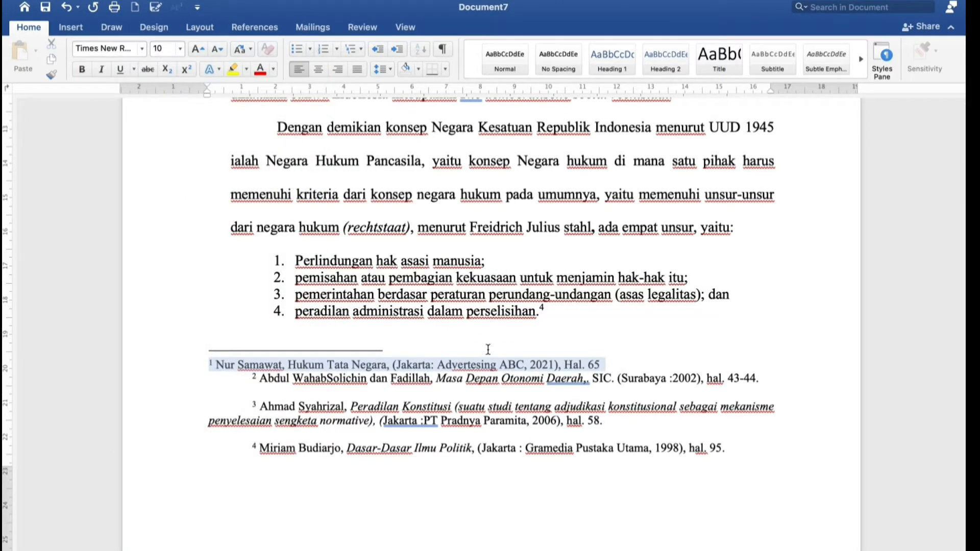
click(612, 366)
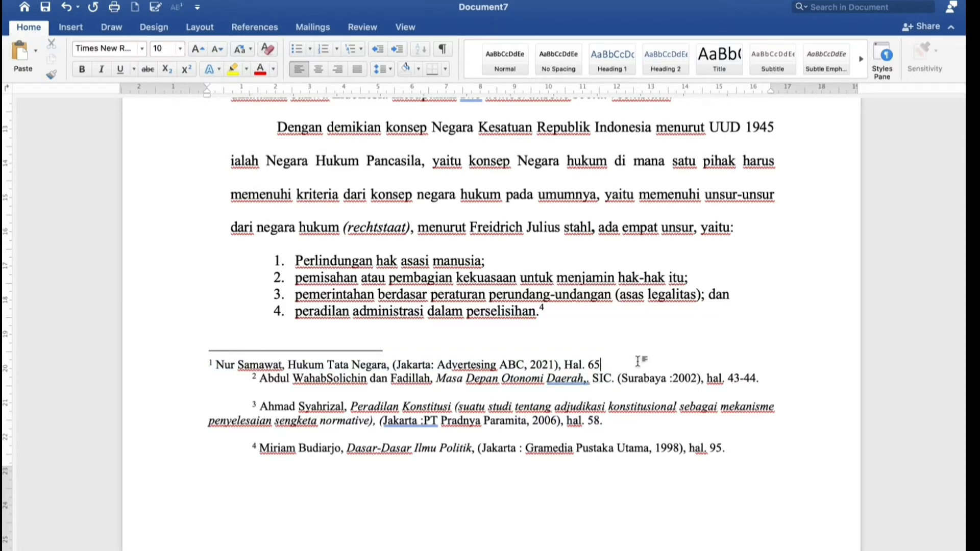
key(Return)
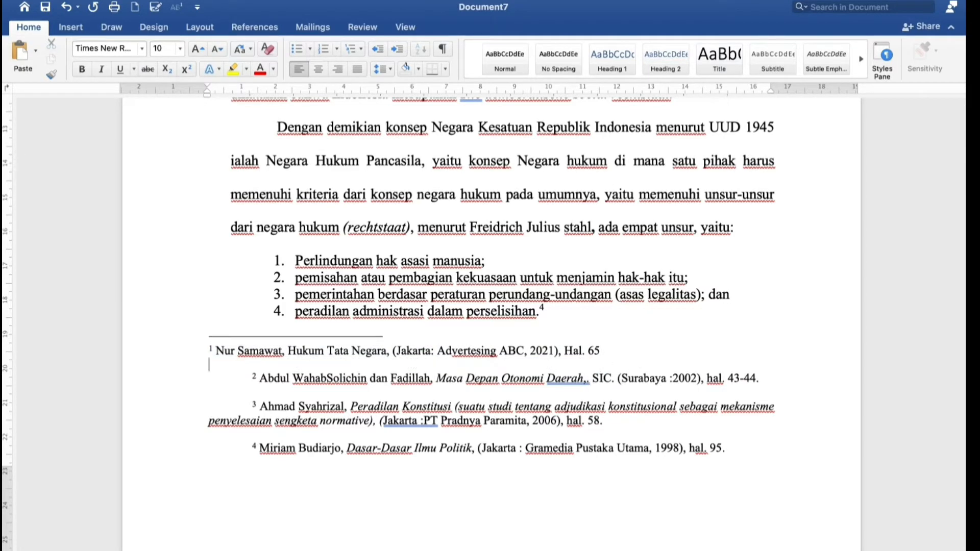
Step: Indent the first line of footnote 1 and italicize its book title "Hukum Tata Negara"
click(210, 352)
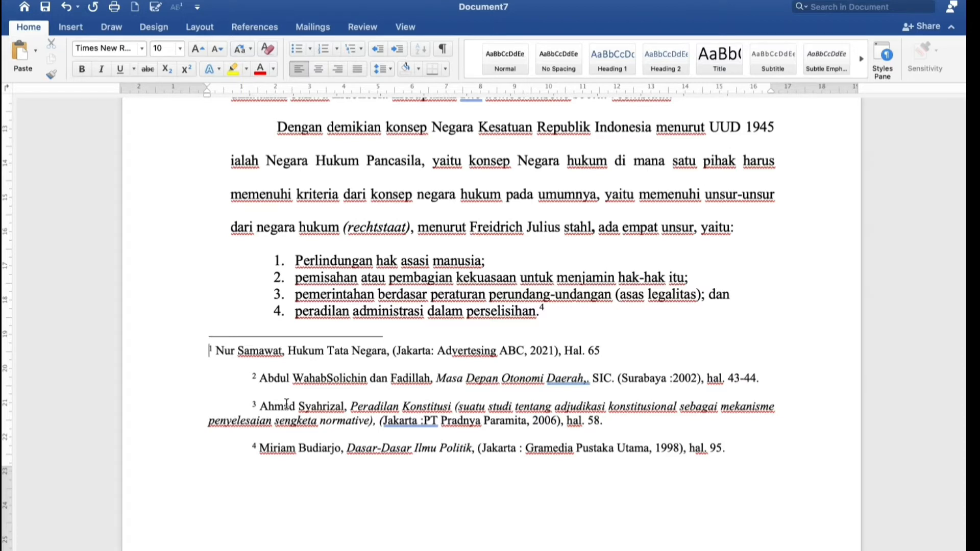
key(Tab)
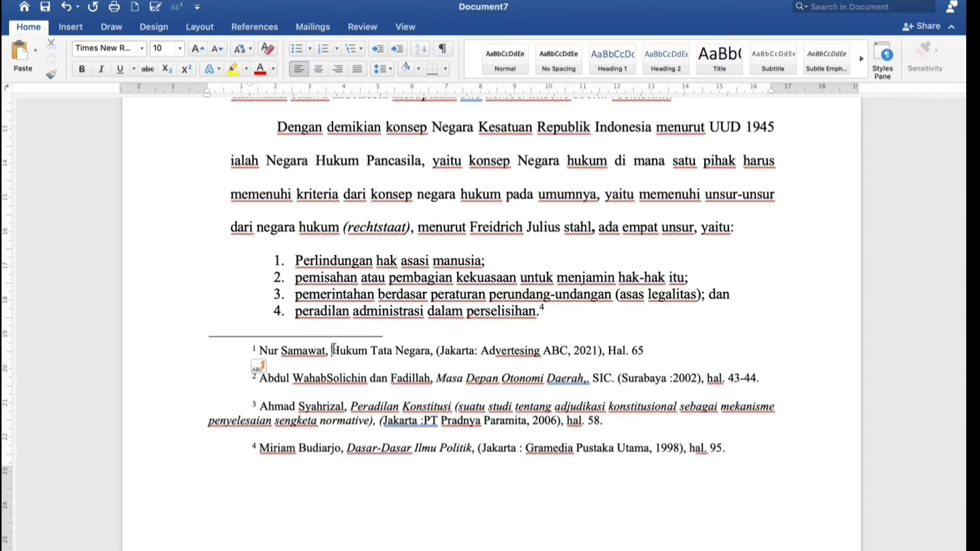
drag(333, 350, 431, 350)
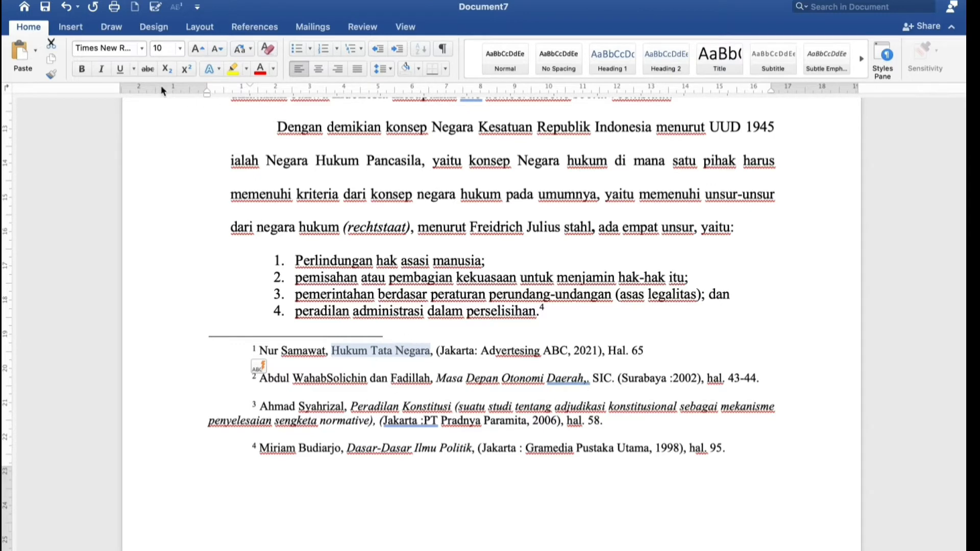
click(102, 69)
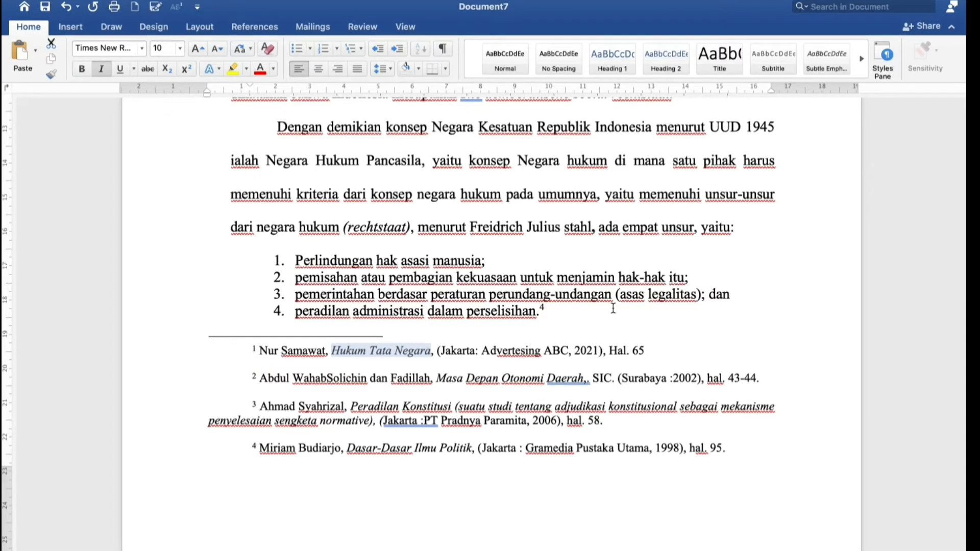
Step: End footnote 1 with a period and insert a new footnote after "OTDA." in the first paragraph
click(680, 356)
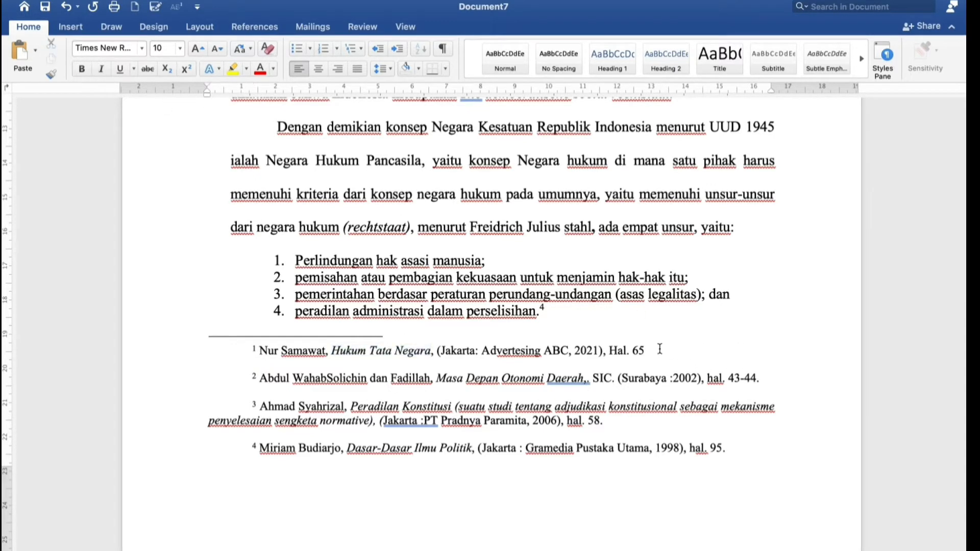
scroll(565, 385, up, 5)
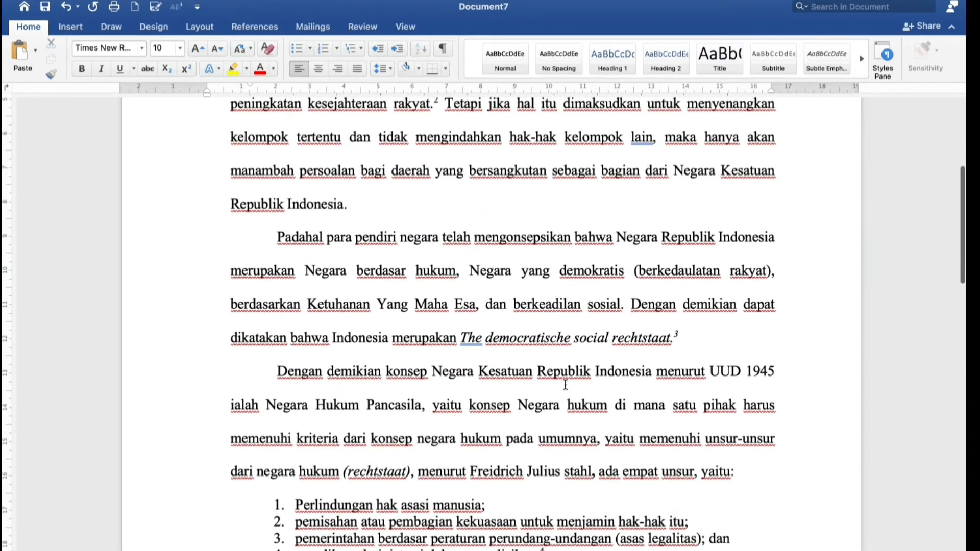
scroll(566, 385, up, 4)
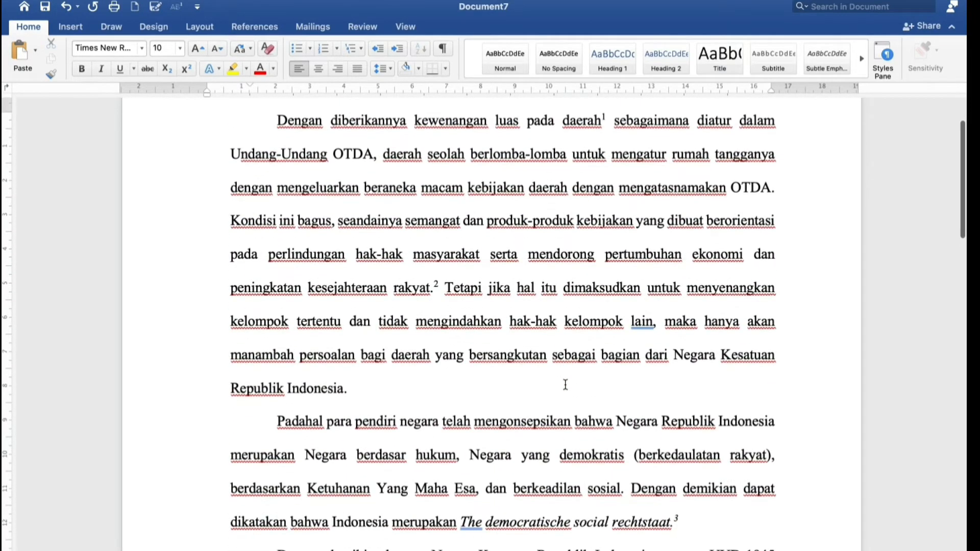
click(777, 188)
scroll(777, 187, down, 9)
scroll(690, 257, up, 8)
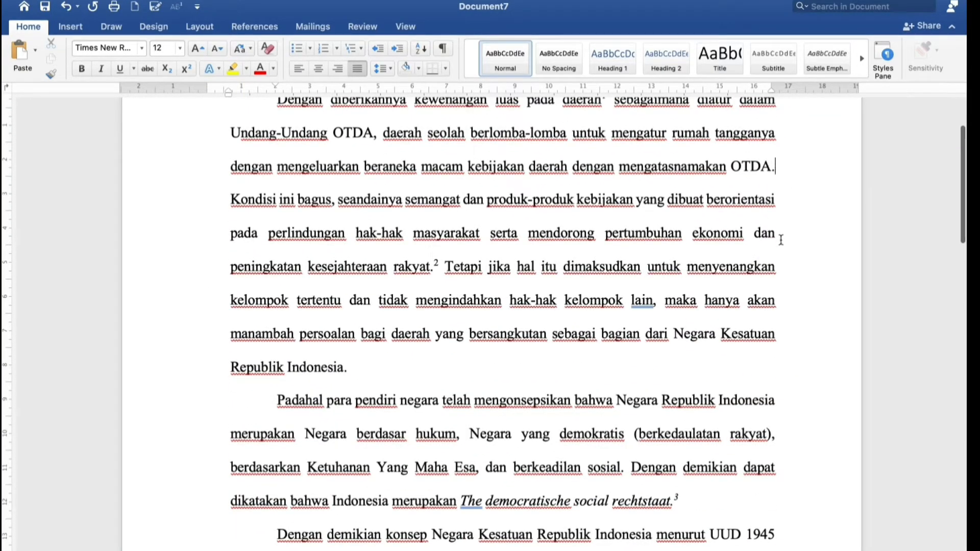
click(178, 14)
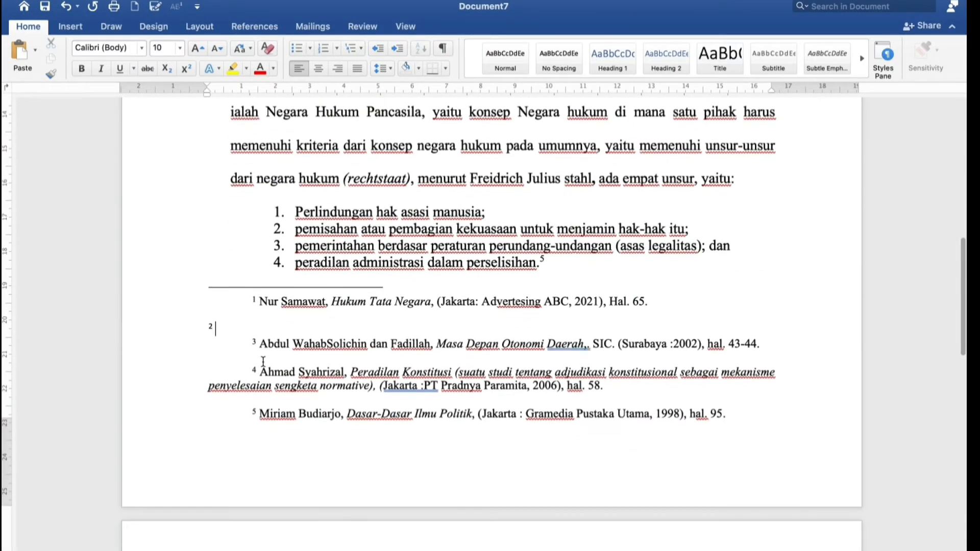
Step: Write "Ibid" in italics as the text of footnote 2 and indent its first line
key(super+i)
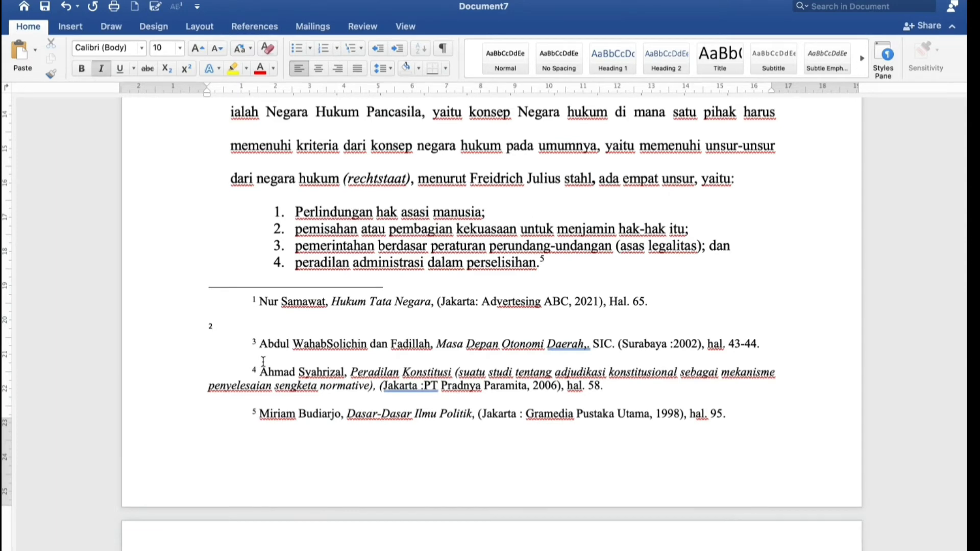
text(Ibid)
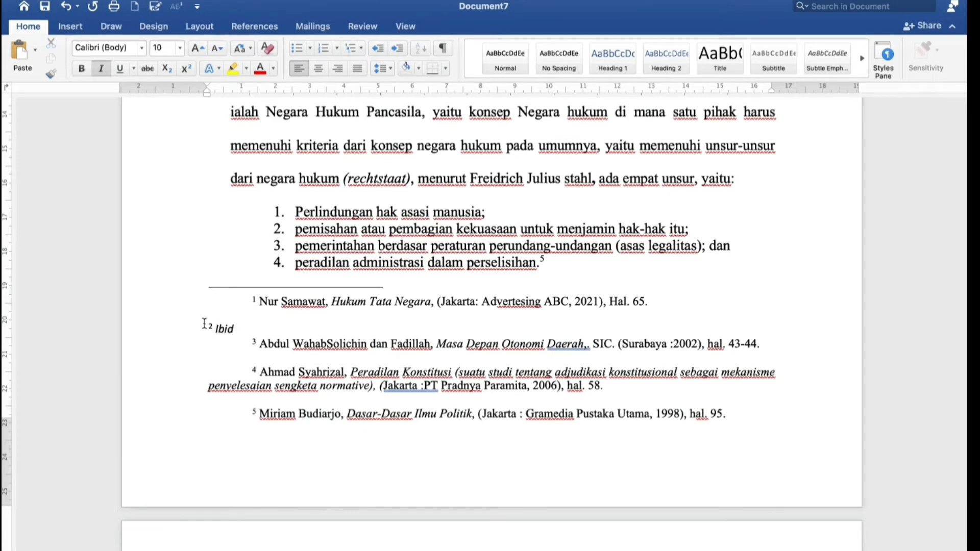
key(Tab)
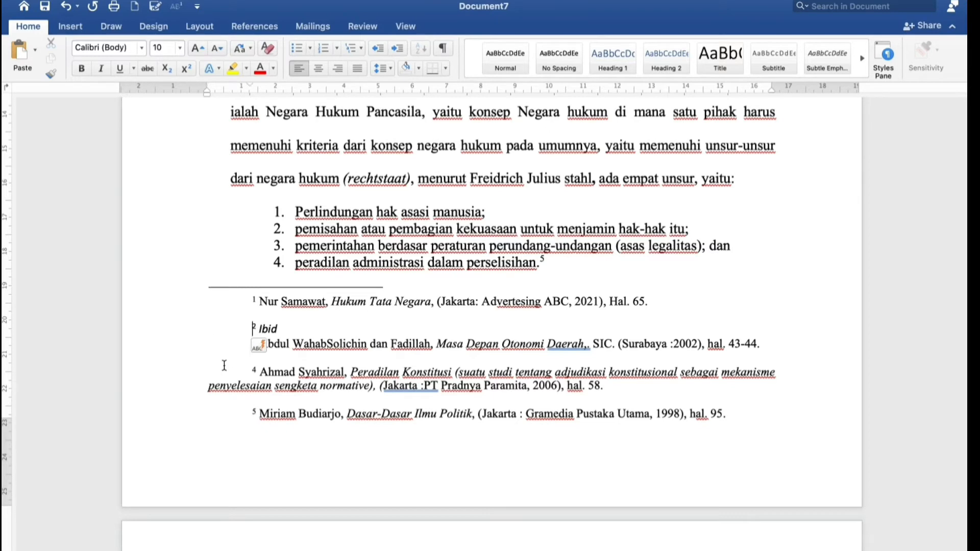
Step: Set the font of the whole footnote 2 line to Times New Roman and add a blank line below it
click(155, 332)
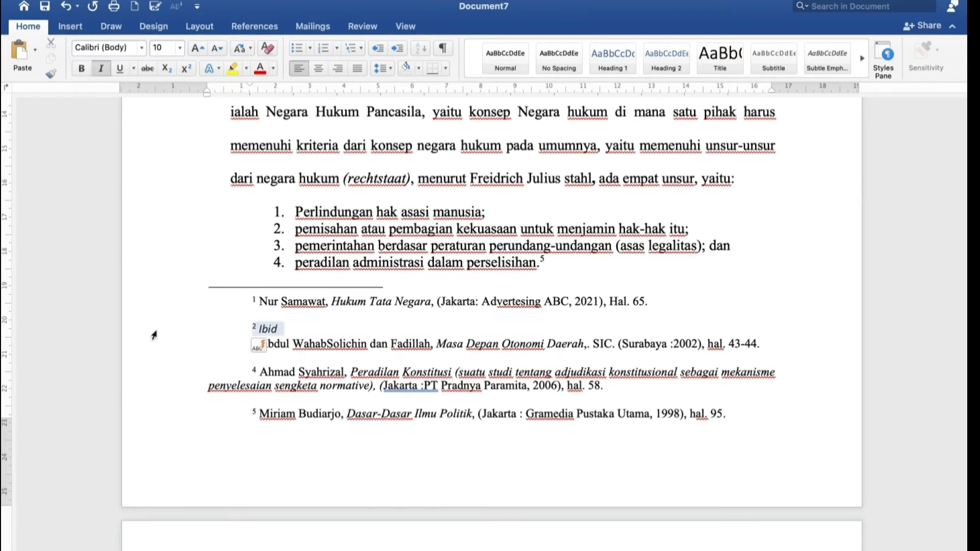
click(140, 47)
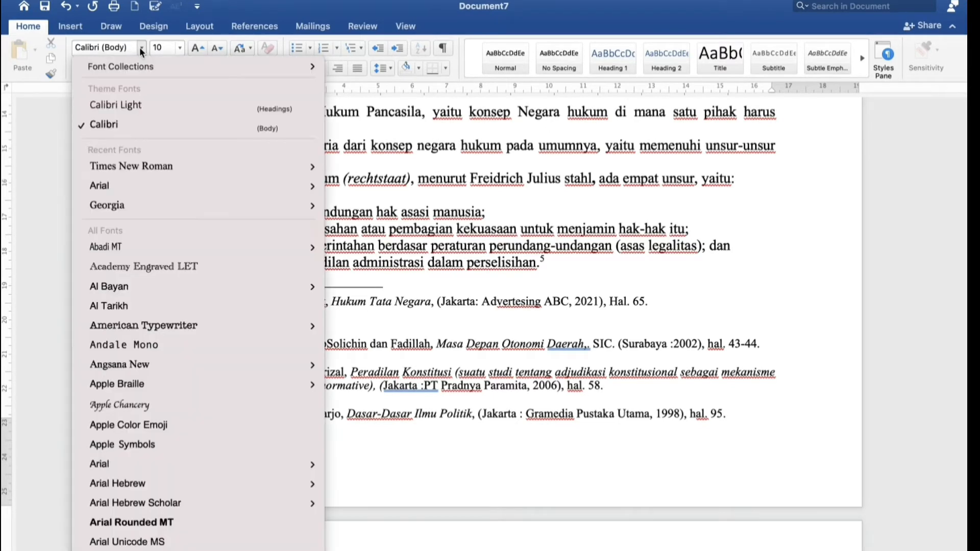
click(167, 167)
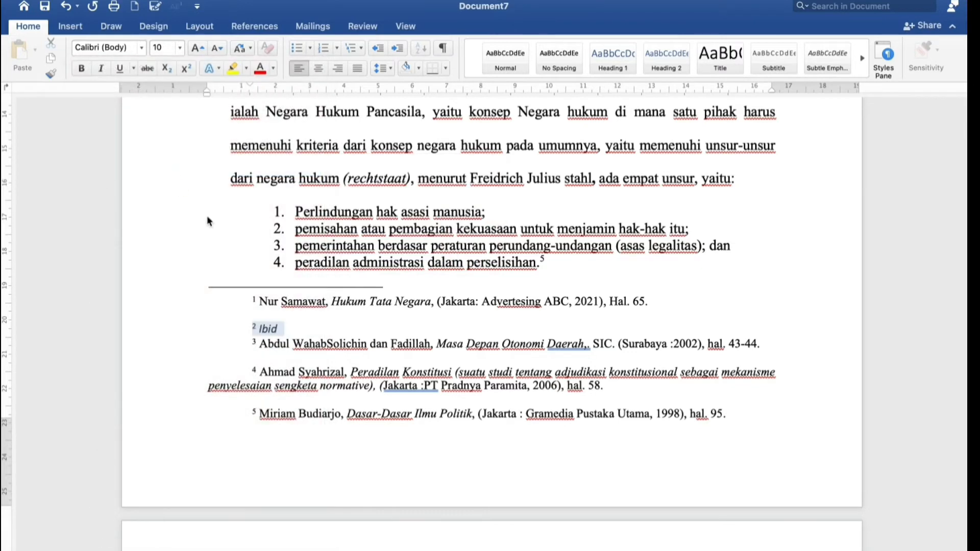
click(368, 330)
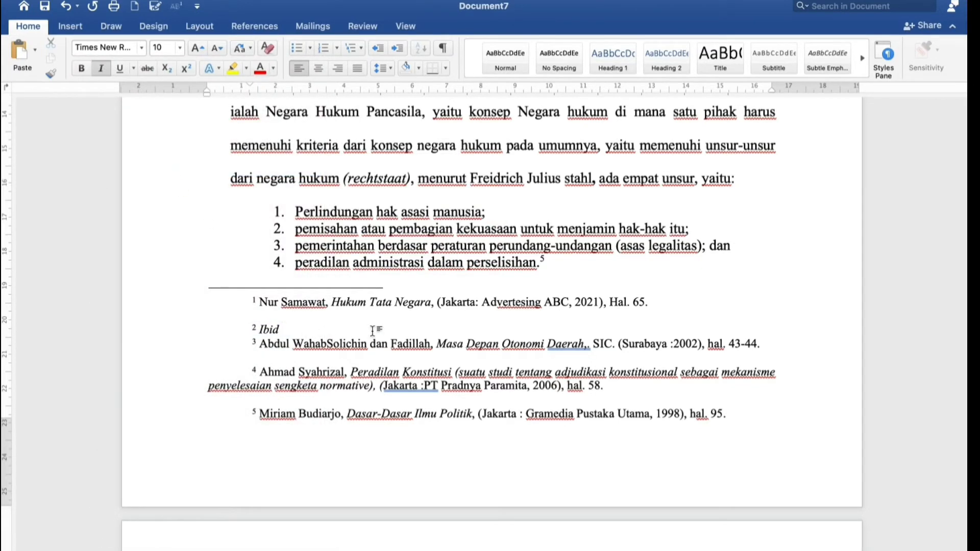
key(Return)
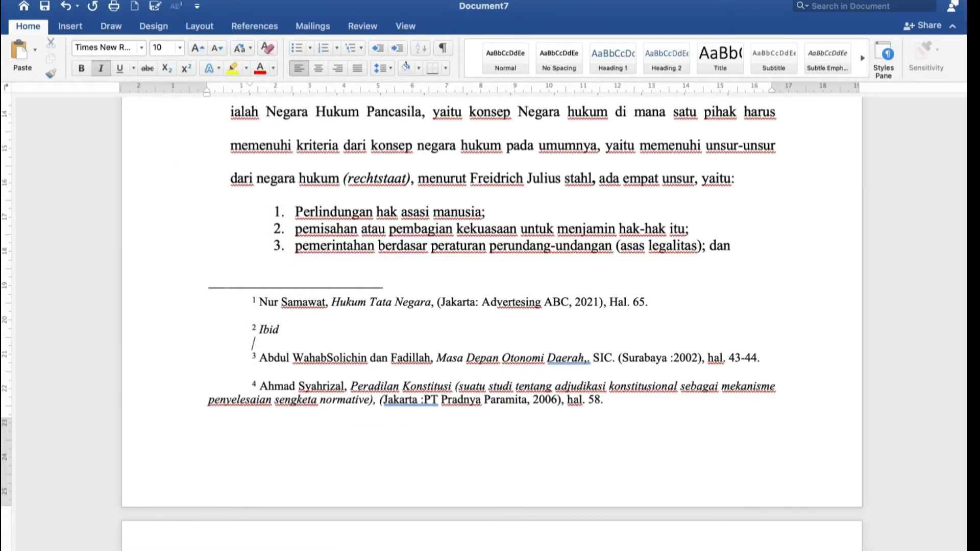
Step: Complete footnote 2 after "Ibid" with a comma and the page reference "Hal. 69" in non-italic text
click(327, 321)
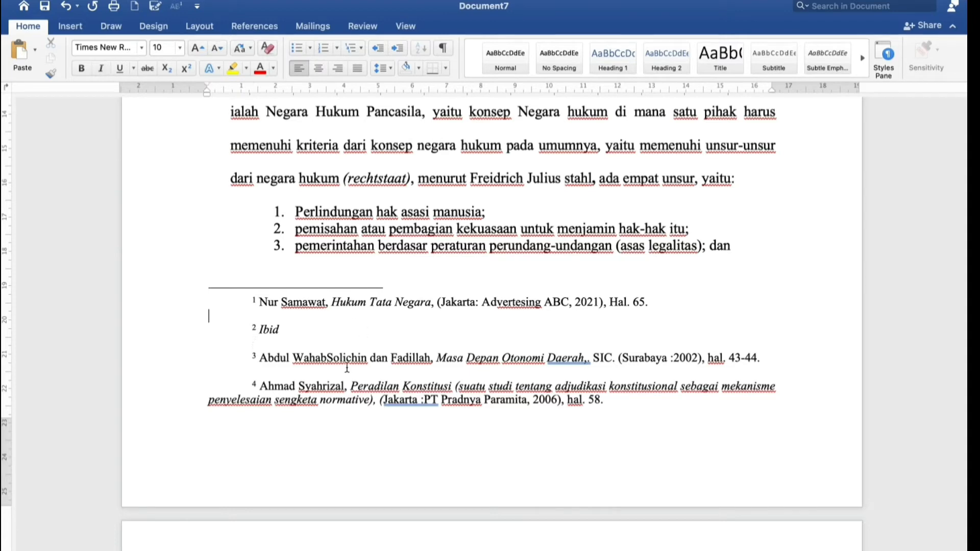
click(311, 330)
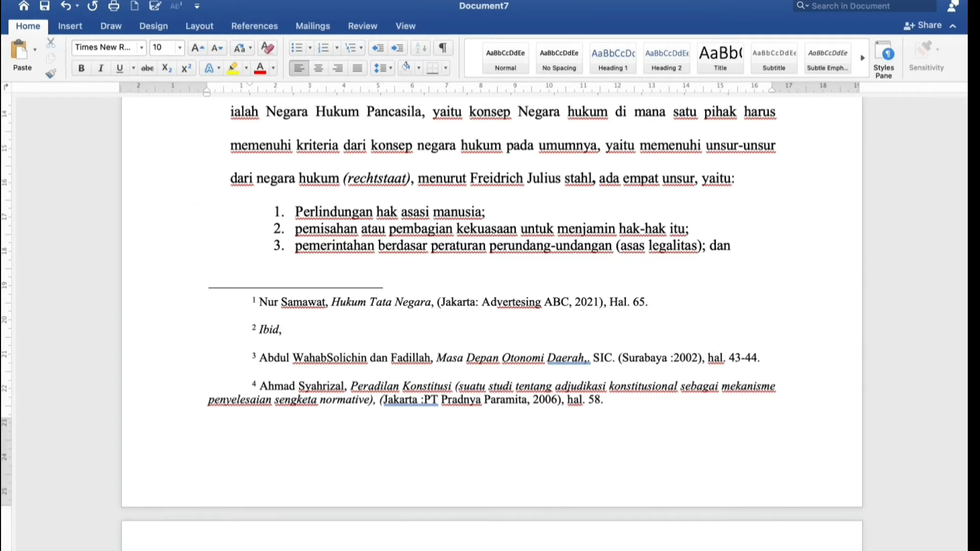
text(Hal. 69)
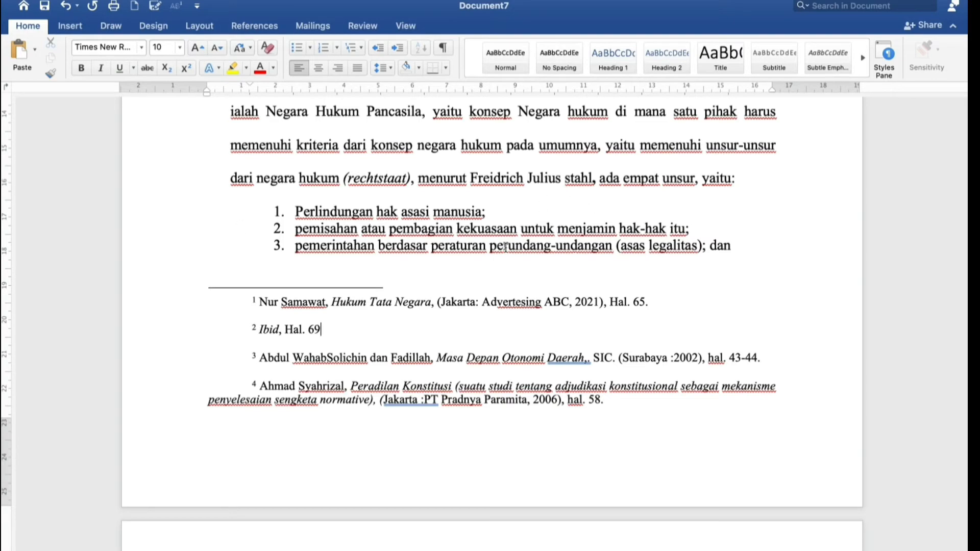
Step: Review the footnote reference numbers in the body text against the footnotes at the end of the first page
scroll(467, 289, up, 10)
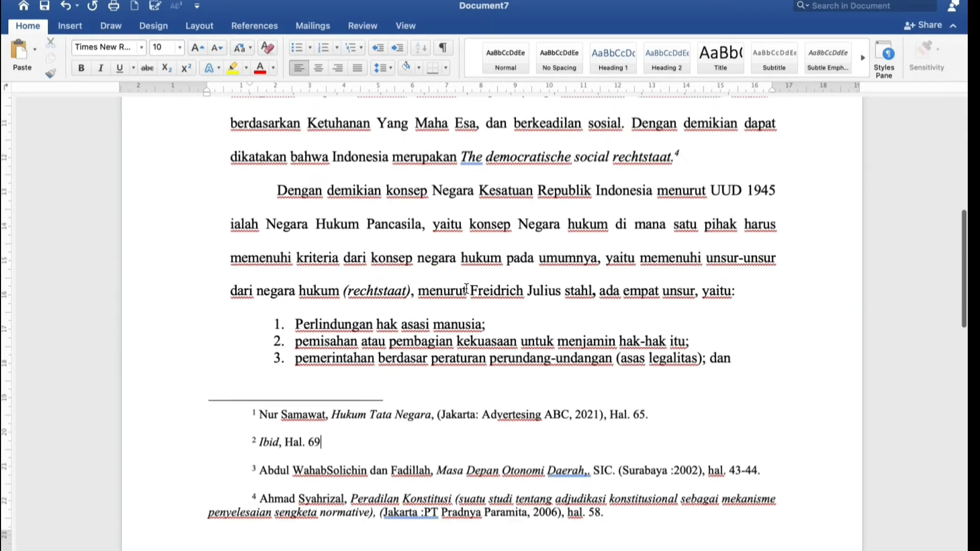
scroll(466, 289, up, 2)
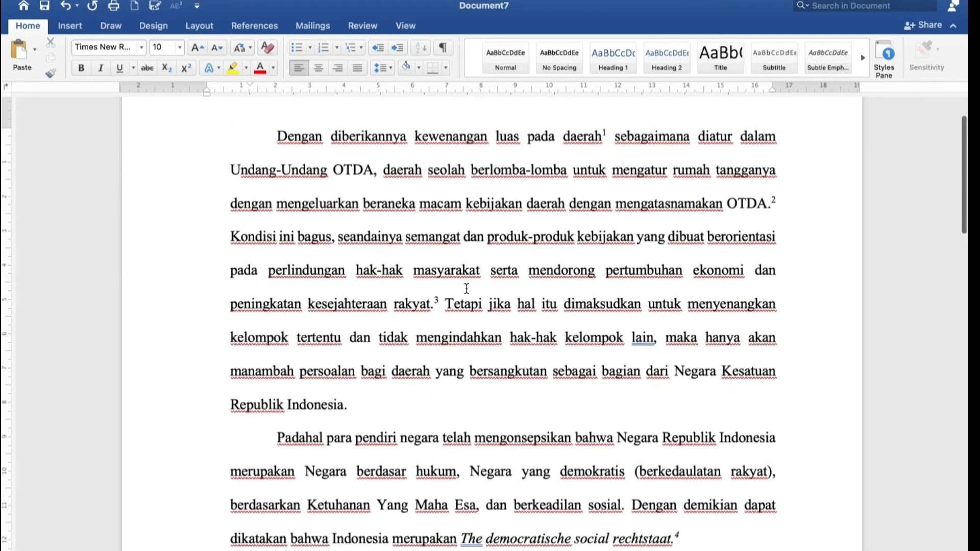
scroll(466, 289, down, 7)
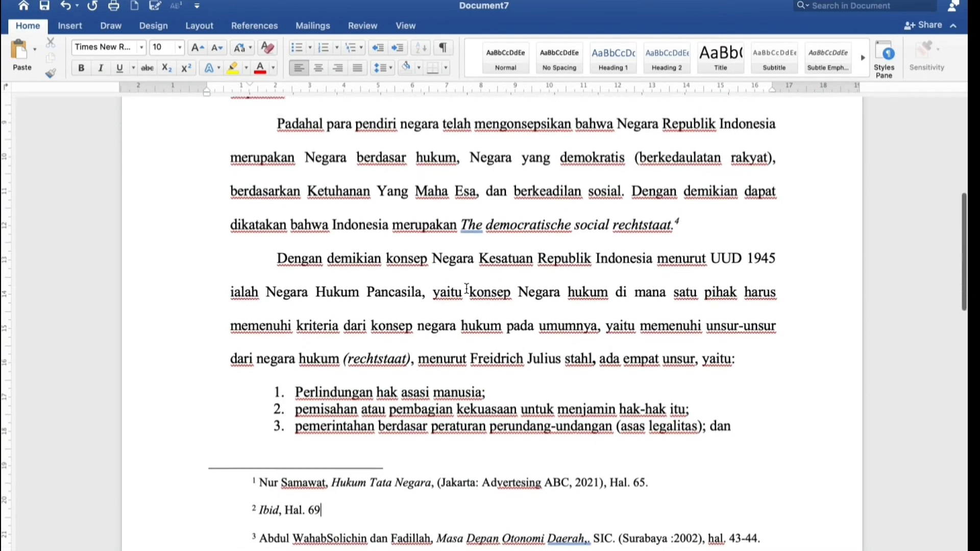
scroll(466, 289, up, 5)
scroll(467, 289, up, 5)
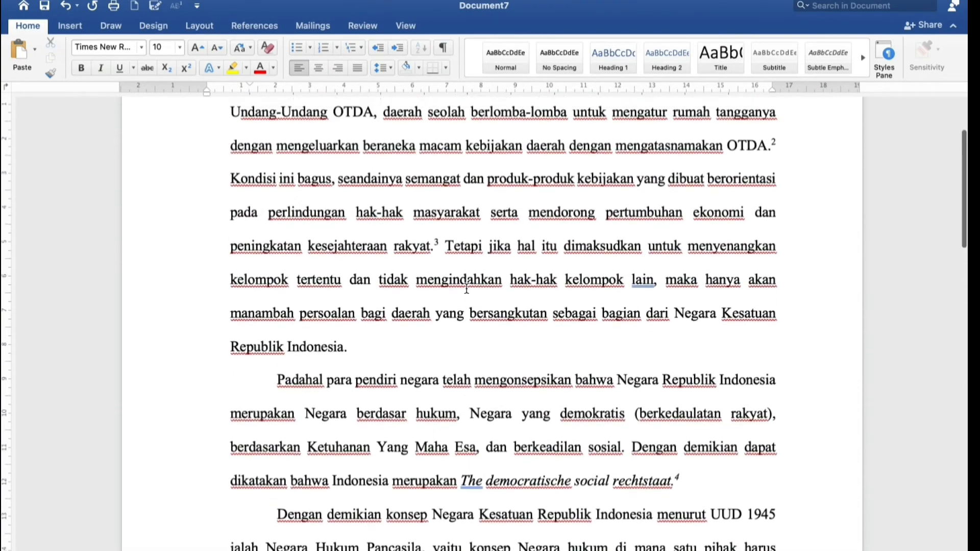
scroll(382, 292, down, 12)
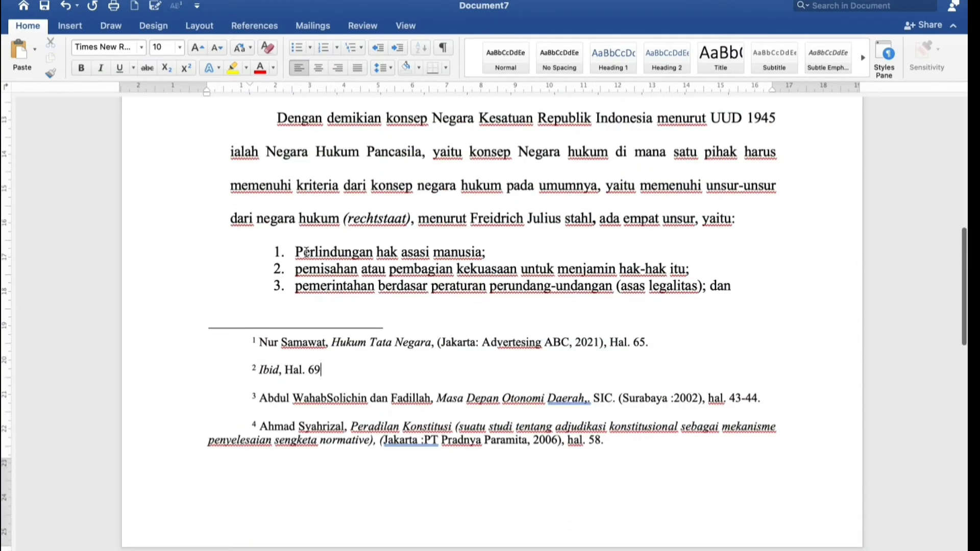
Step: Highlight all four items of the numbered list in bright green, including the item on the second page
drag(296, 250, 687, 288)
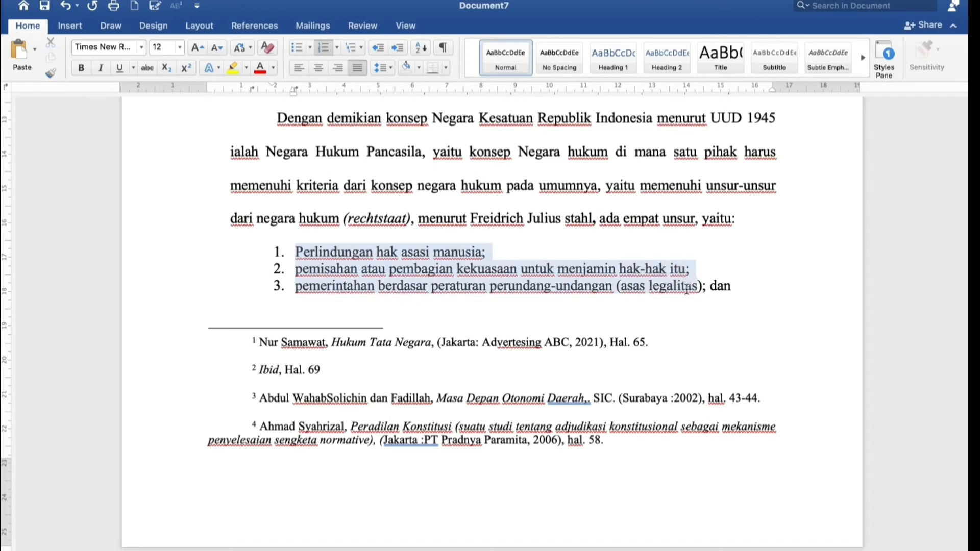
scroll(549, 307, down, 4)
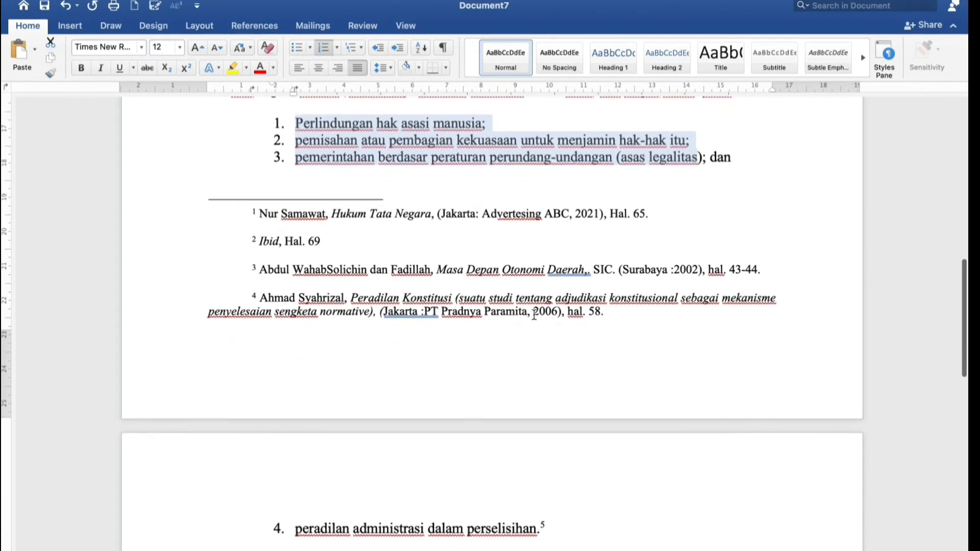
scroll(355, 157, up, 1)
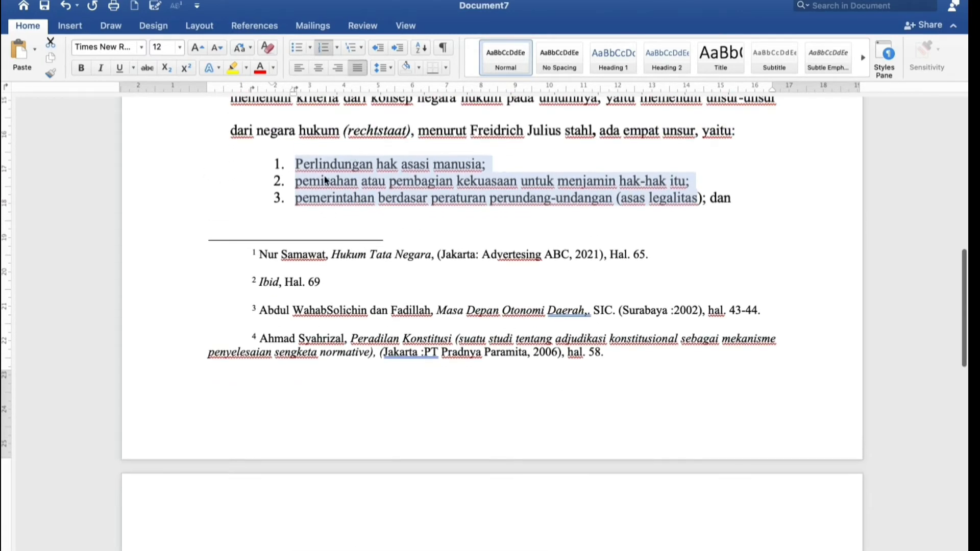
scroll(353, 192, down, 1)
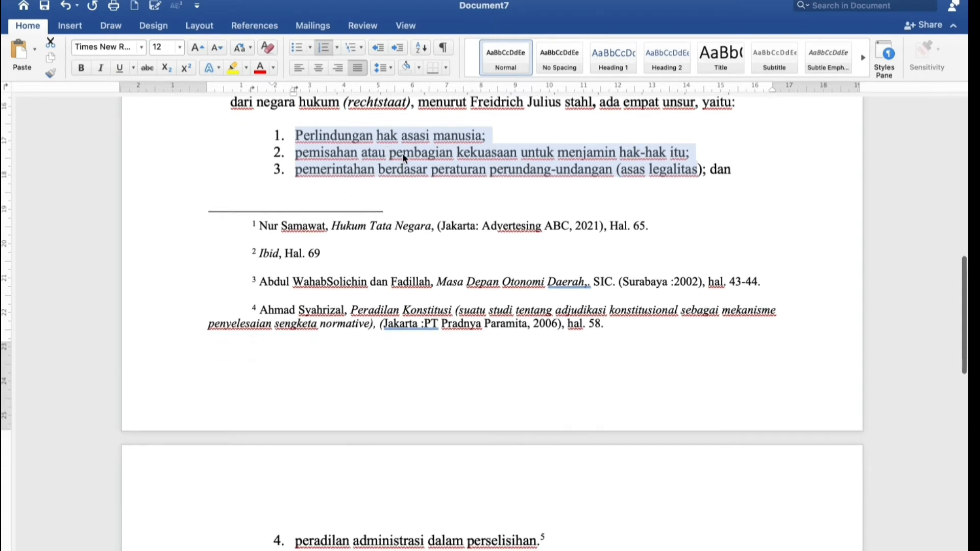
key(shift+Down)
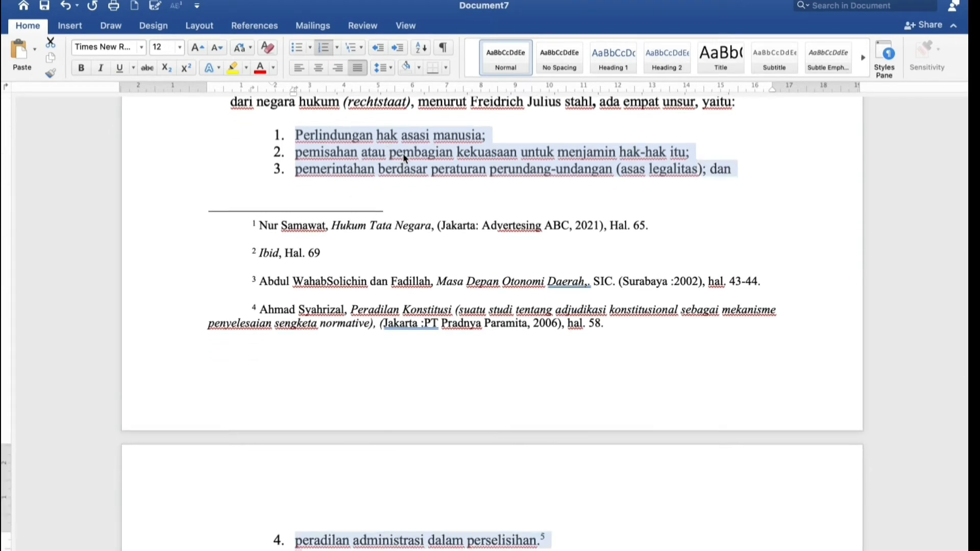
key(shift+Left)
click(504, 168)
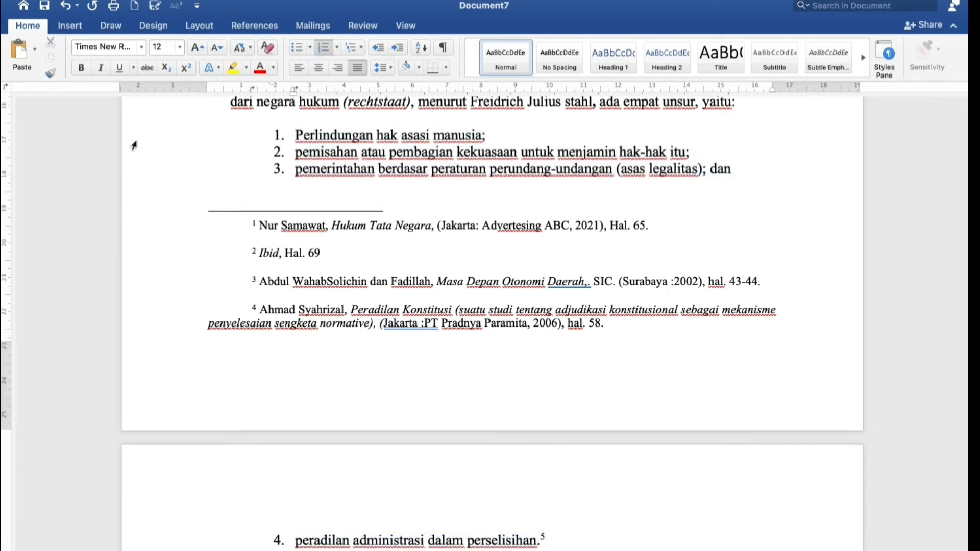
drag(137, 142, 181, 487)
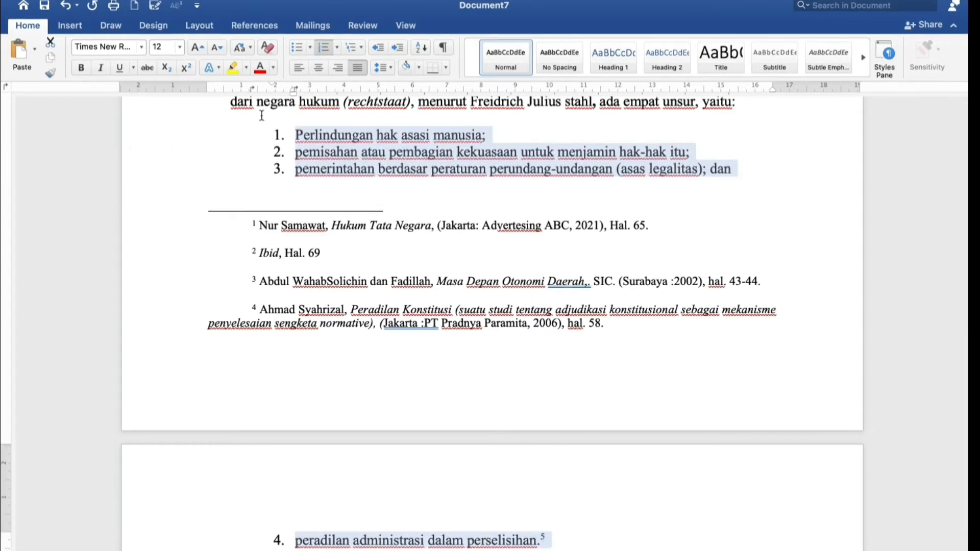
click(246, 67)
click(263, 117)
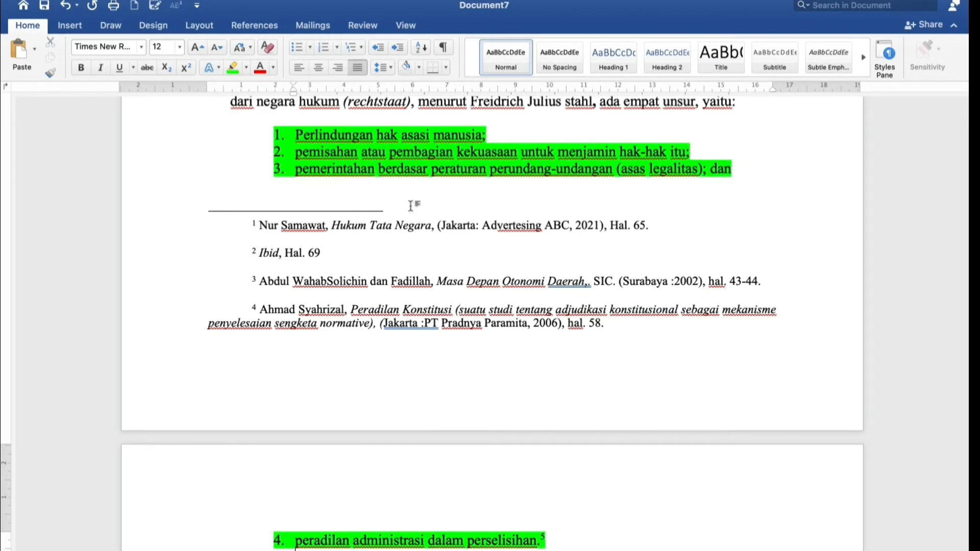
Step: Check the highlighted list across the page break and insert the missing space in the author's name in footnote 3
scroll(553, 214, up, 2)
scroll(552, 215, down, 7)
scroll(552, 215, down, 10)
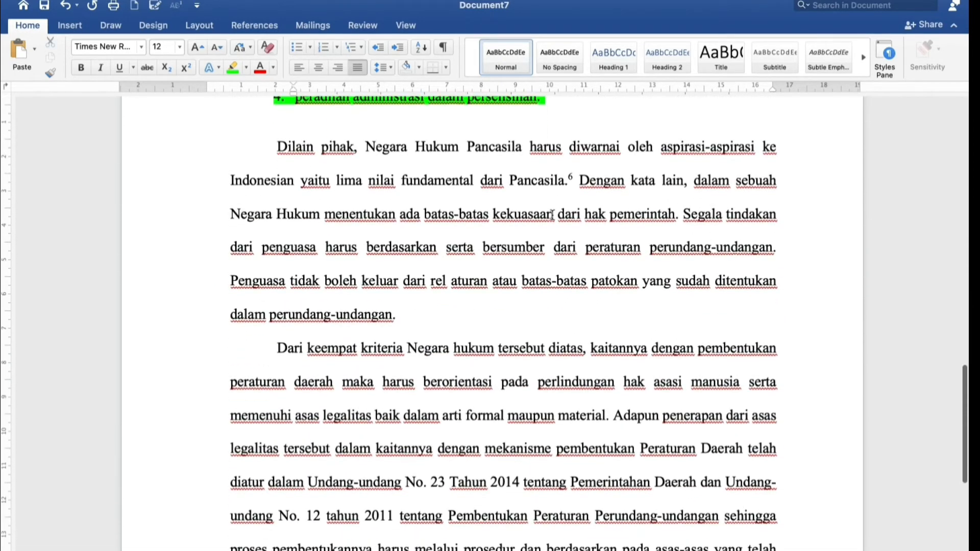
scroll(553, 215, up, 20)
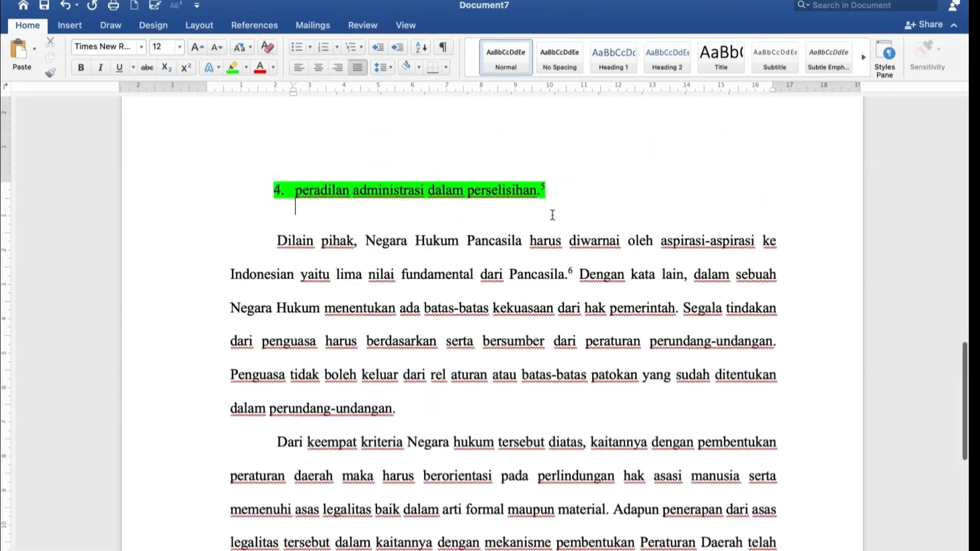
scroll(552, 215, down, 7)
scroll(551, 215, down, 4)
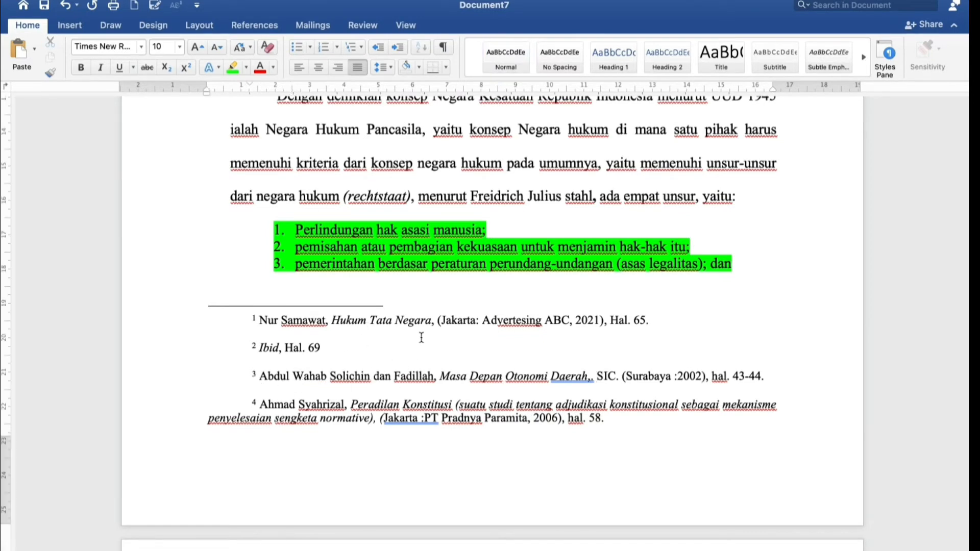
Step: Examine the footnote reference numbers in the paragraphs of the first page
scroll(422, 338, up, 10)
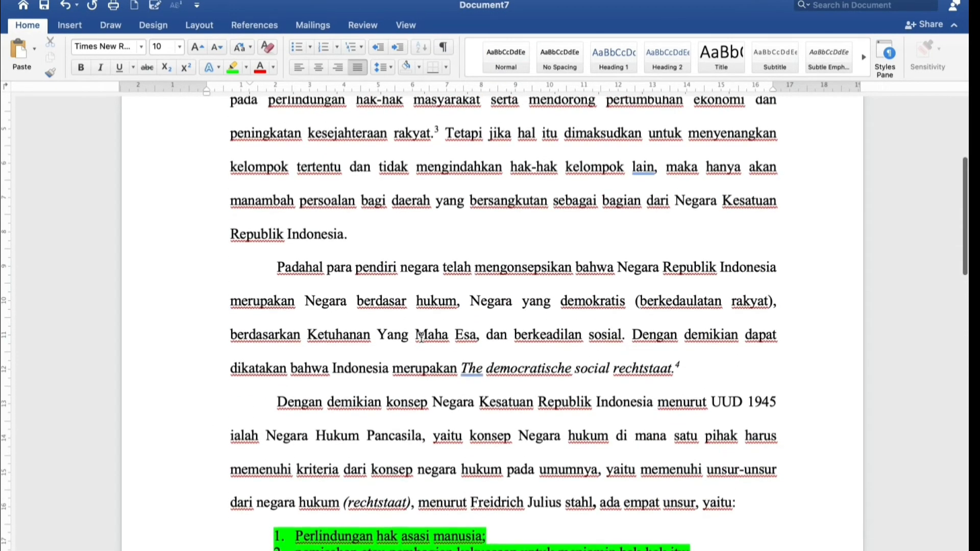
scroll(420, 337, down, 5)
scroll(421, 337, up, 6)
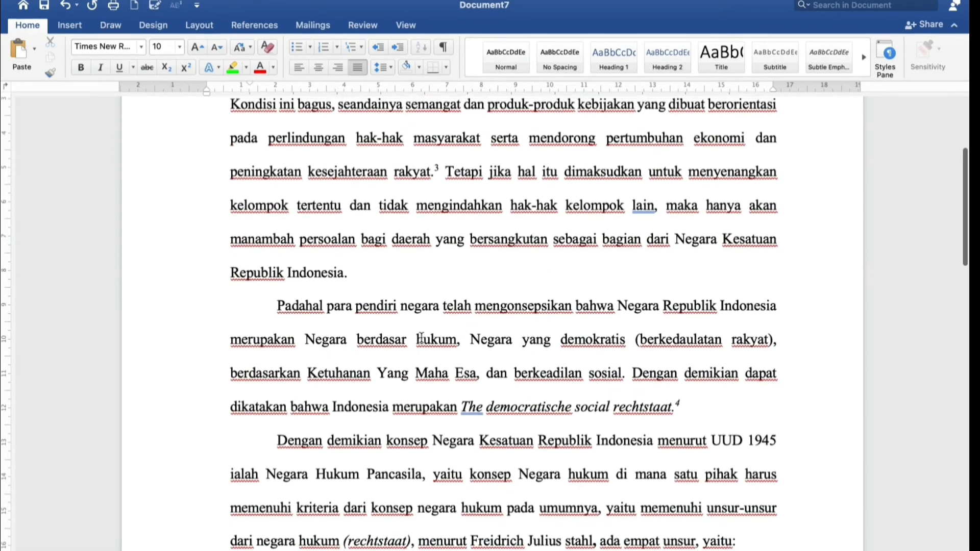
scroll(421, 338, up, 4)
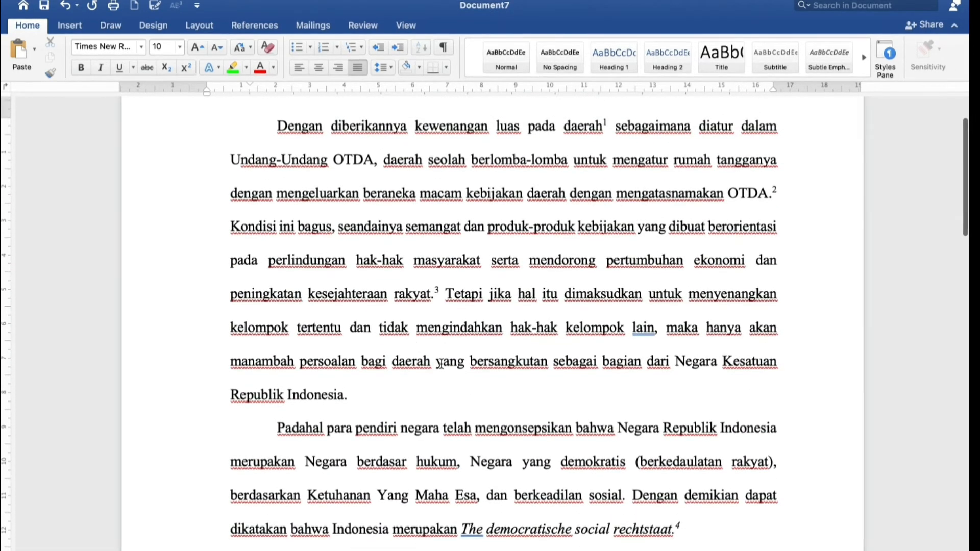
Step: Insert a footnote after "Republik Indonesia." at the end of the first paragraph with the text "Op.cip"
click(388, 396)
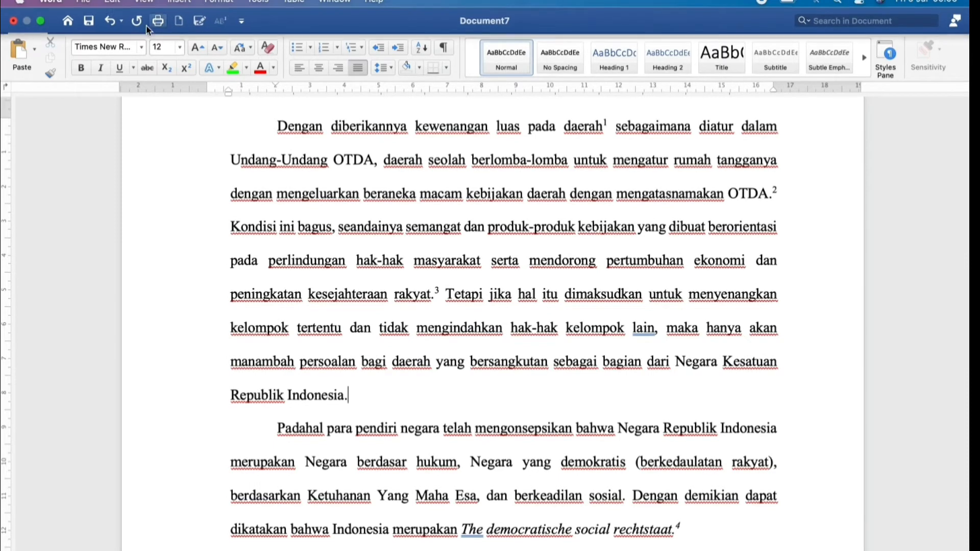
click(223, 22)
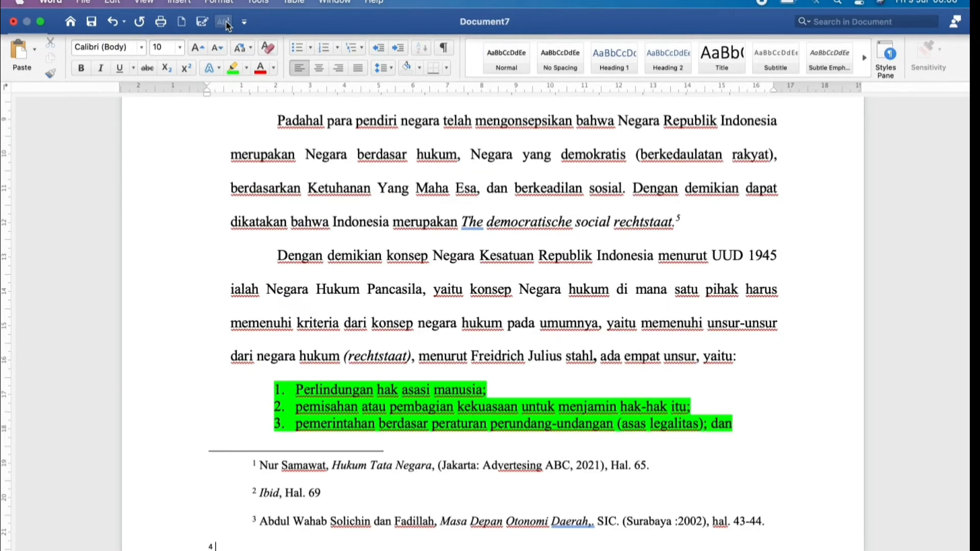
scroll(338, 233, down, 4)
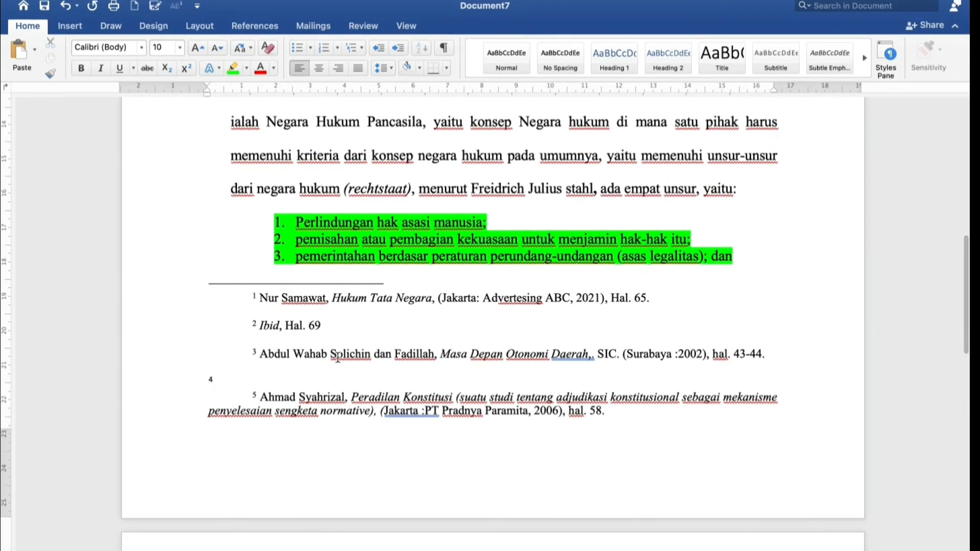
text(Op.cip)
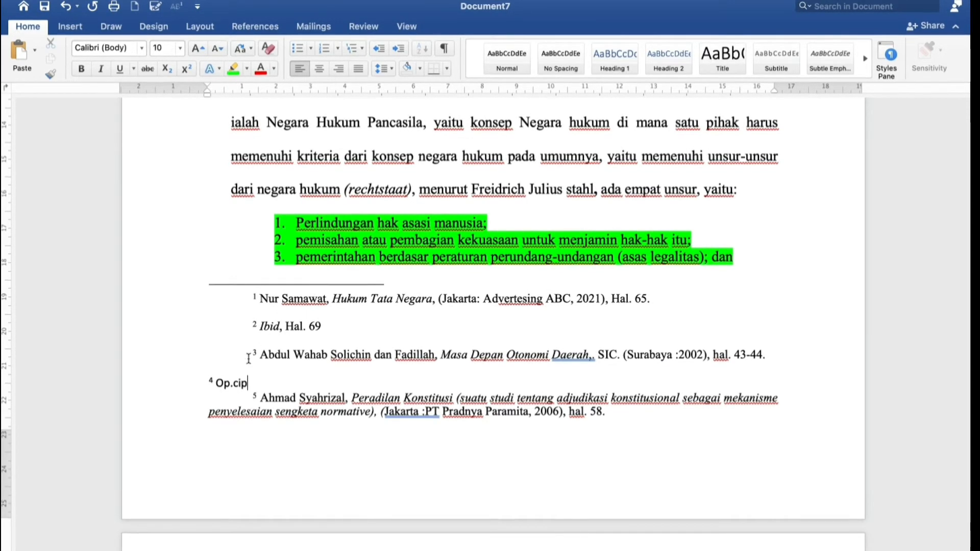
Step: Set footnote 4 to Times New Roman, then add a blank line below it and indent its first line
click(165, 389)
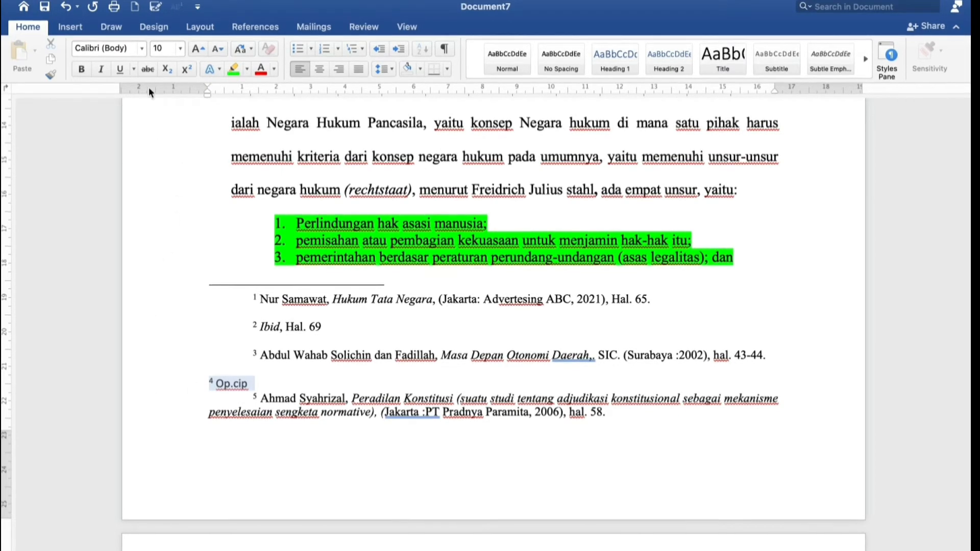
click(142, 48)
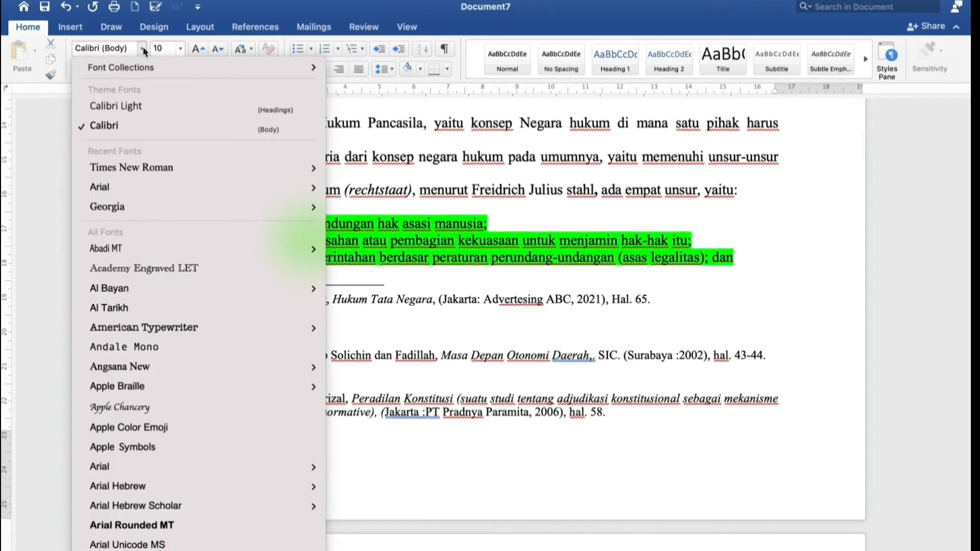
click(171, 169)
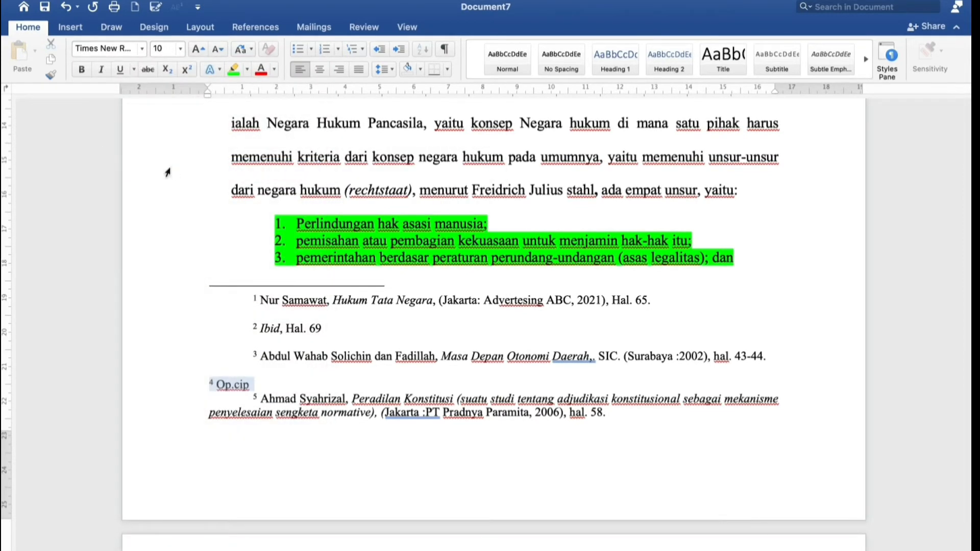
click(278, 385)
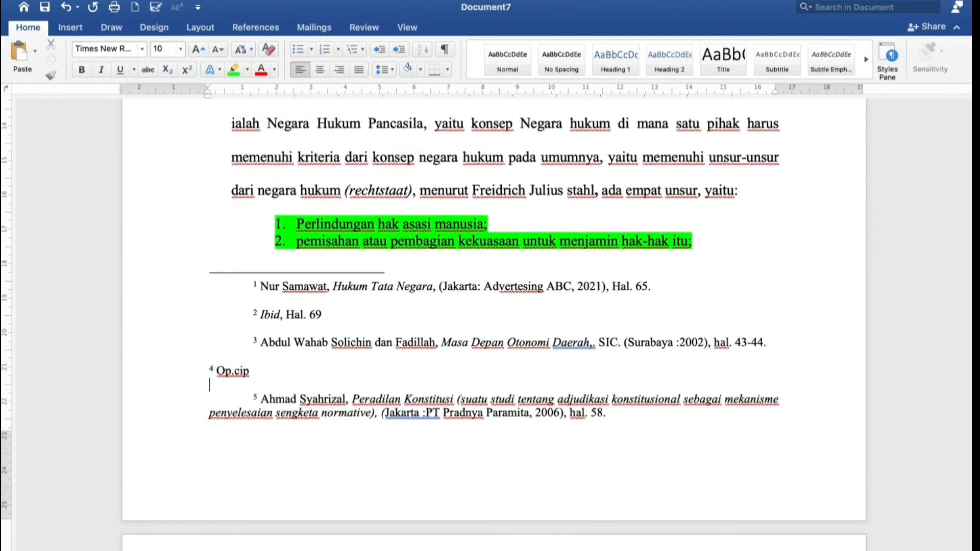
click(209, 372)
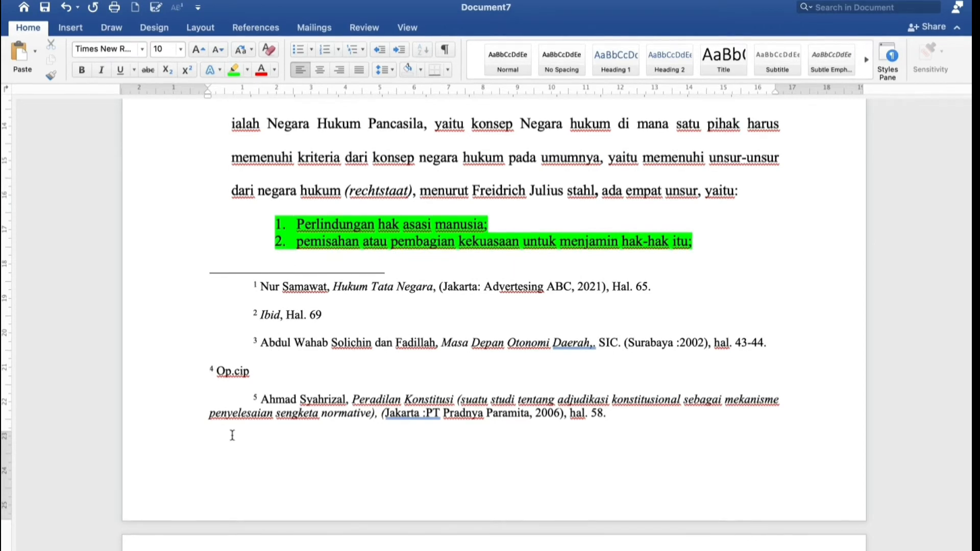
key(Tab)
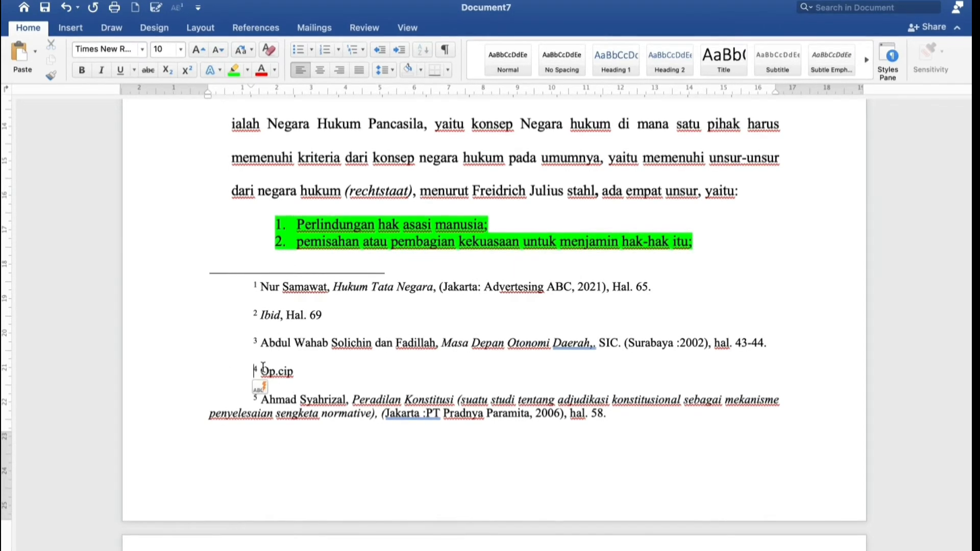
Step: Italicize the text of footnote 4 and correct its spelling to "Op.cit"
drag(261, 371, 294, 372)
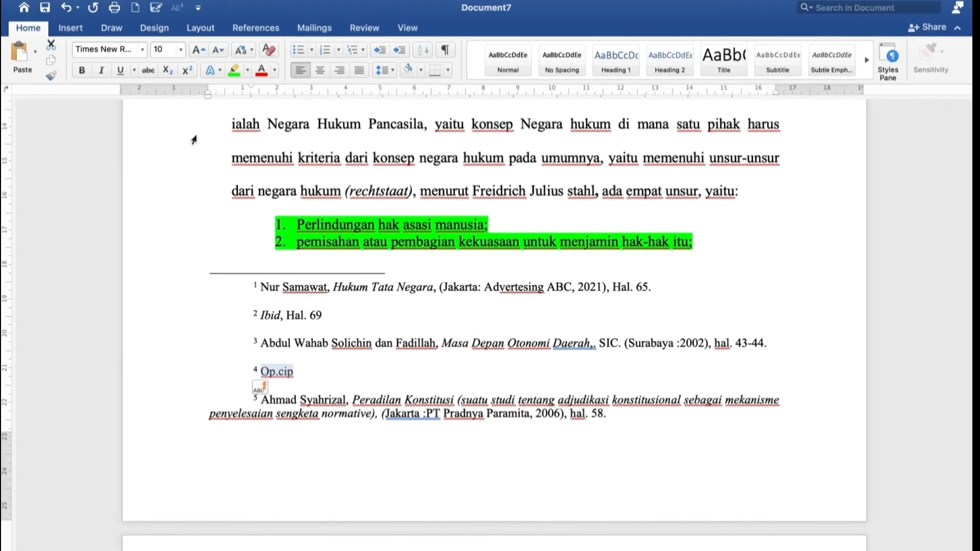
click(105, 70)
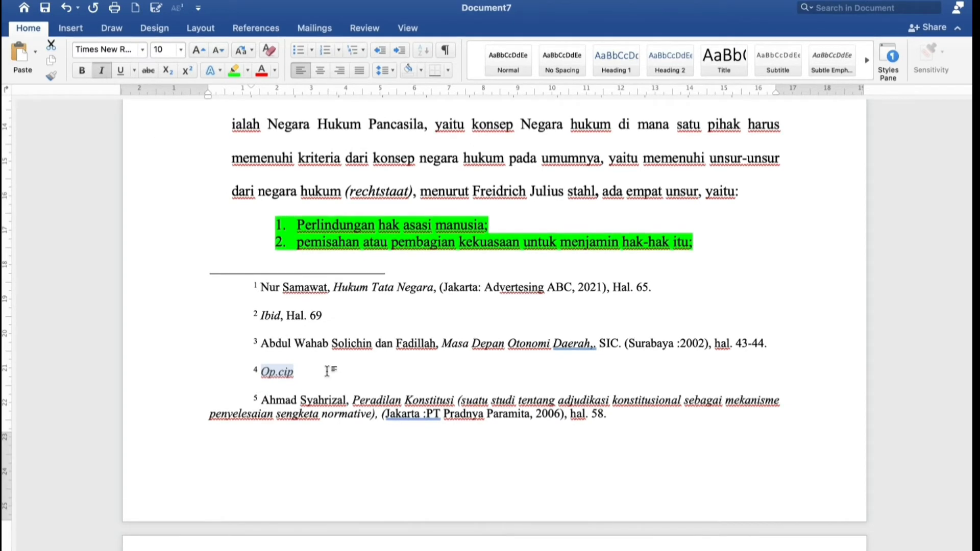
click(324, 369)
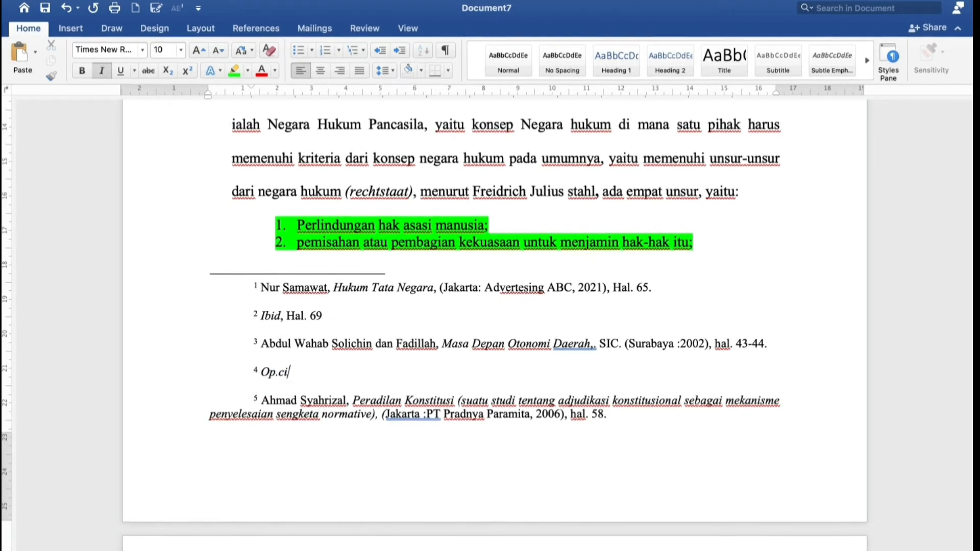
Step: Complete footnote 4 with a comma and the page reference "Hal. 101" in regular, non-italic text
click(103, 75)
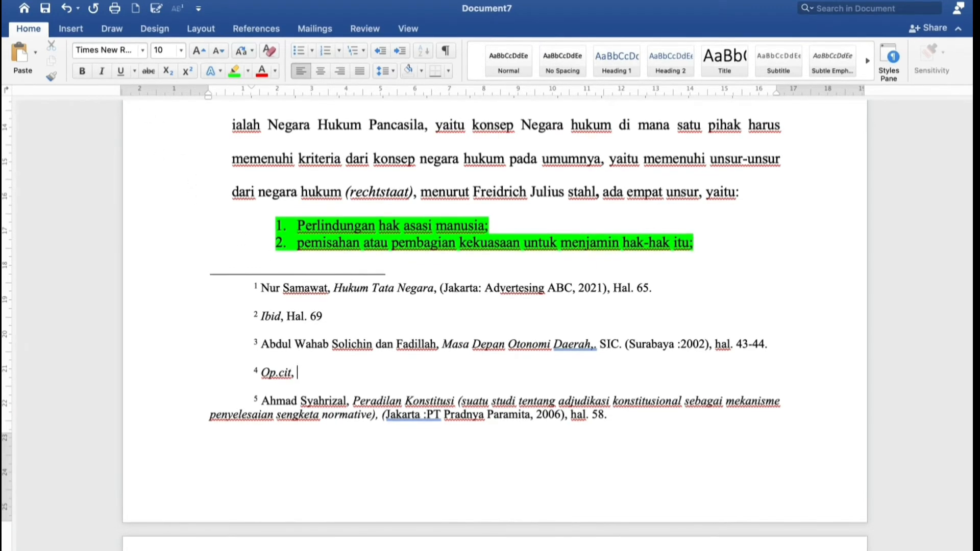
text(Ha)
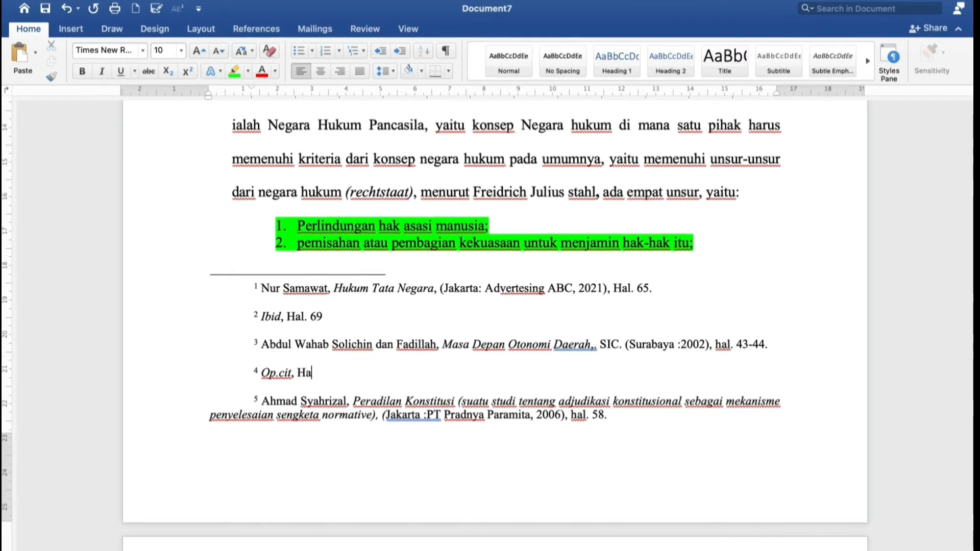
text(l.)
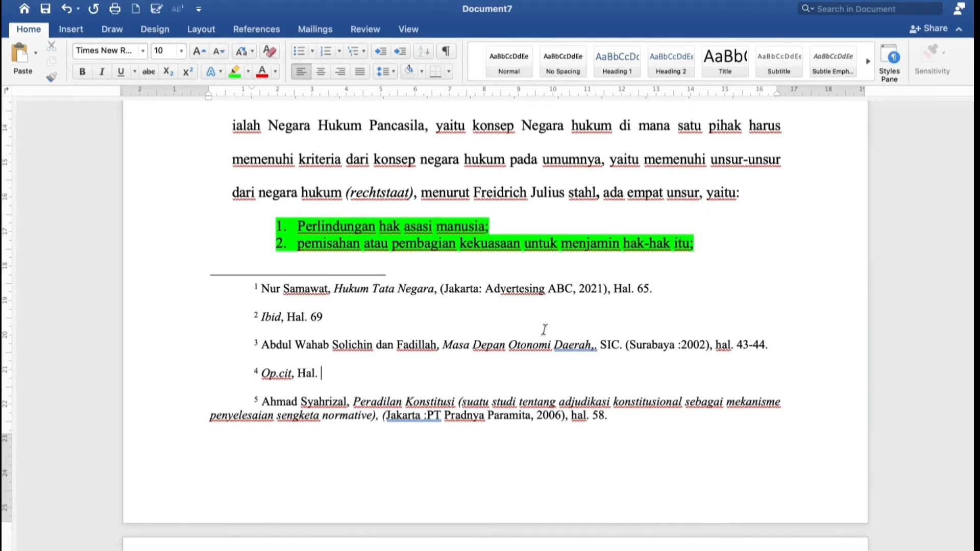
text( 101)
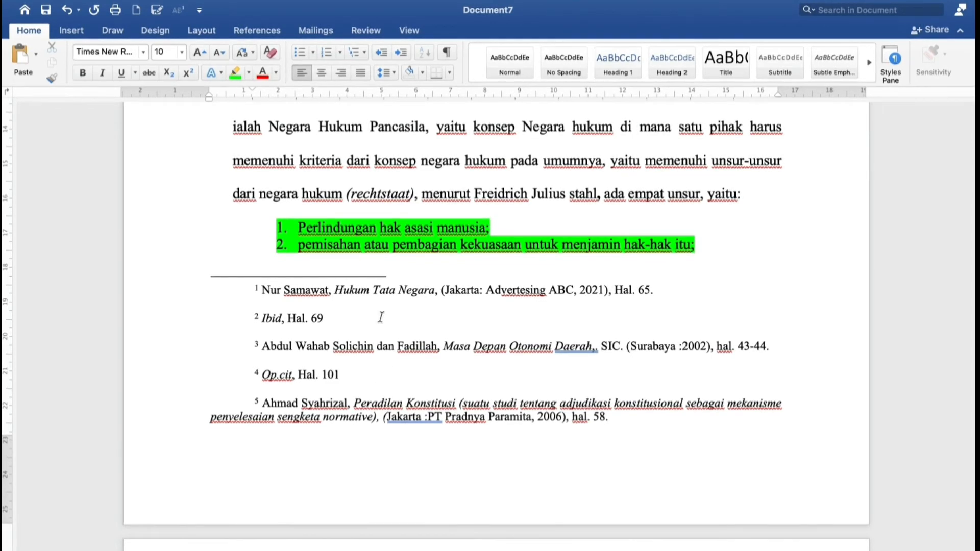
Step: Insert a footnote after "undang-undang tersebut." at the end of the last paragraph with the text "Lock.cit"
scroll(378, 361, down, 2)
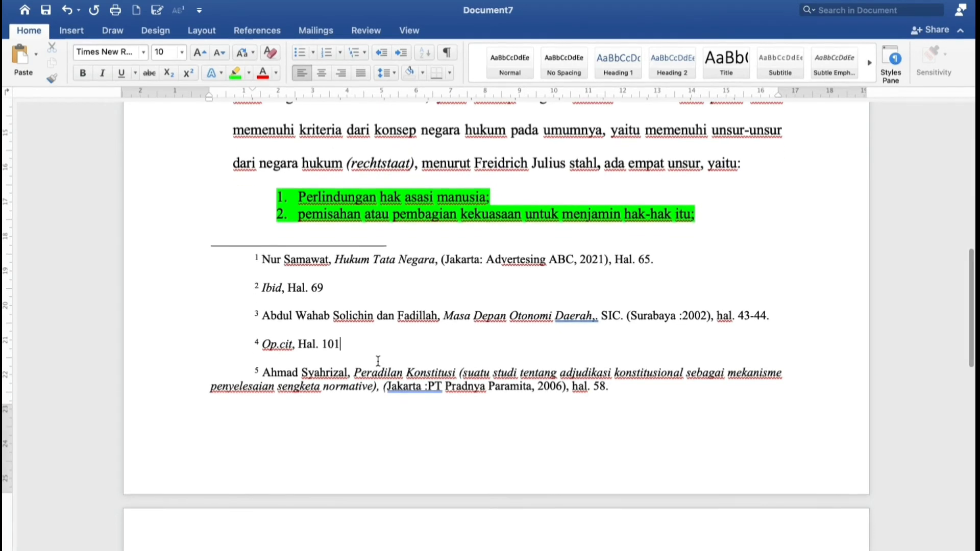
scroll(378, 362, down, 2)
scroll(378, 361, down, 2)
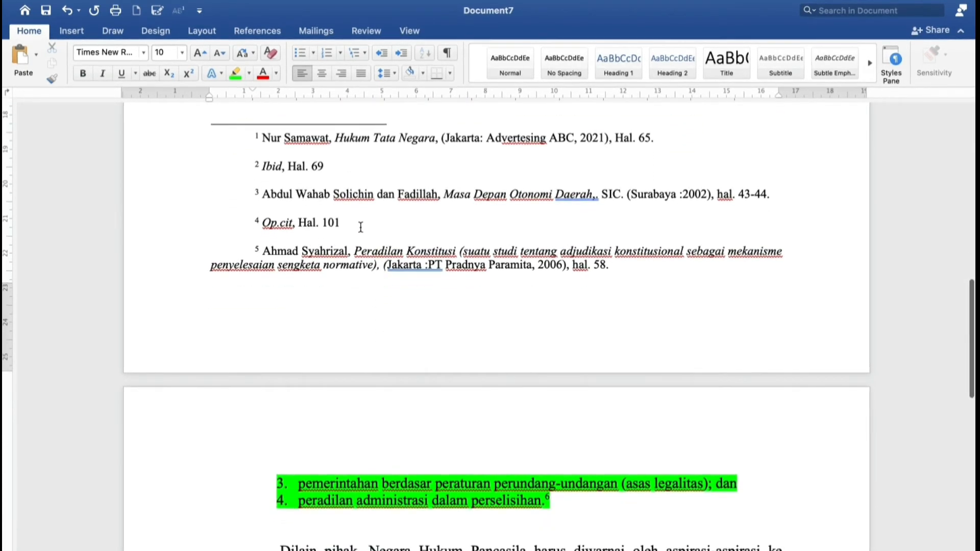
scroll(350, 214, down, 4)
scroll(350, 213, up, 2)
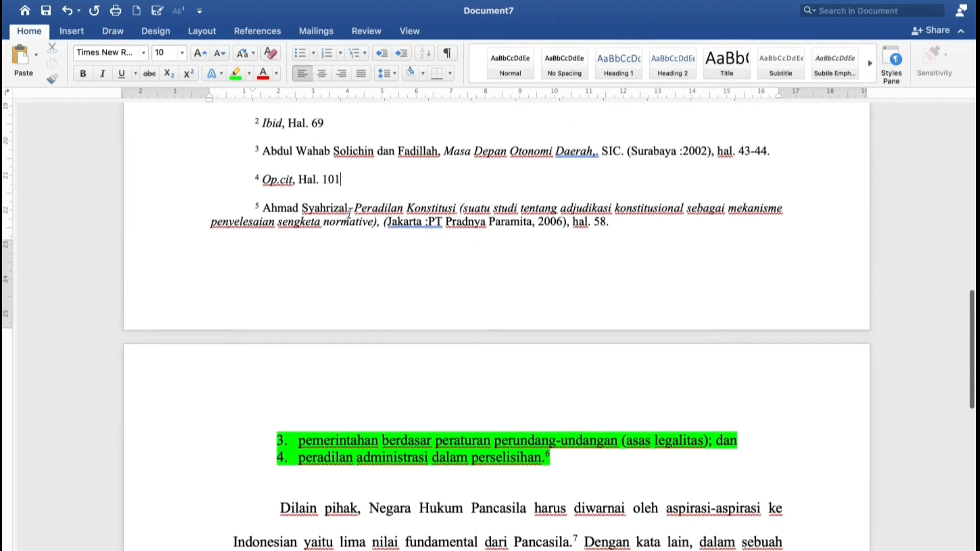
scroll(350, 213, down, 4)
scroll(350, 213, down, 20)
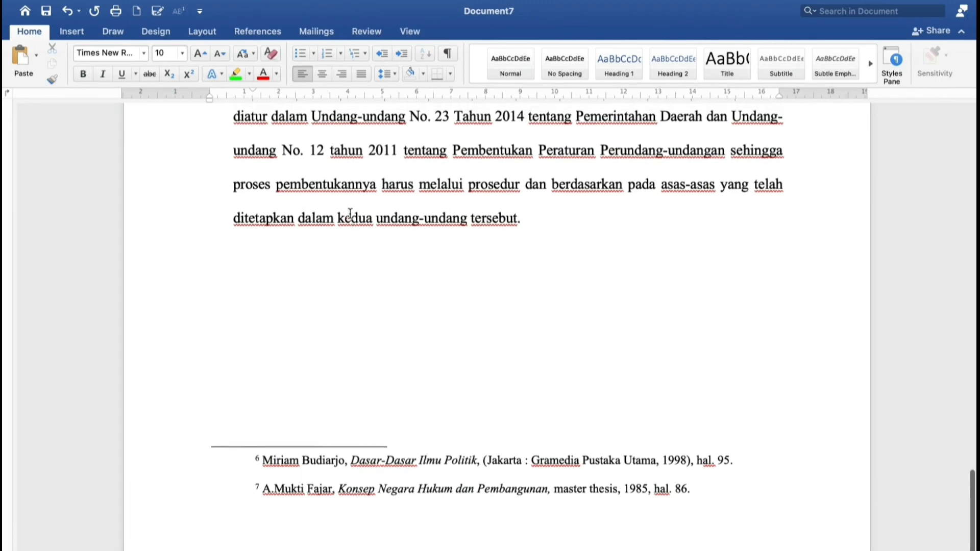
click(547, 214)
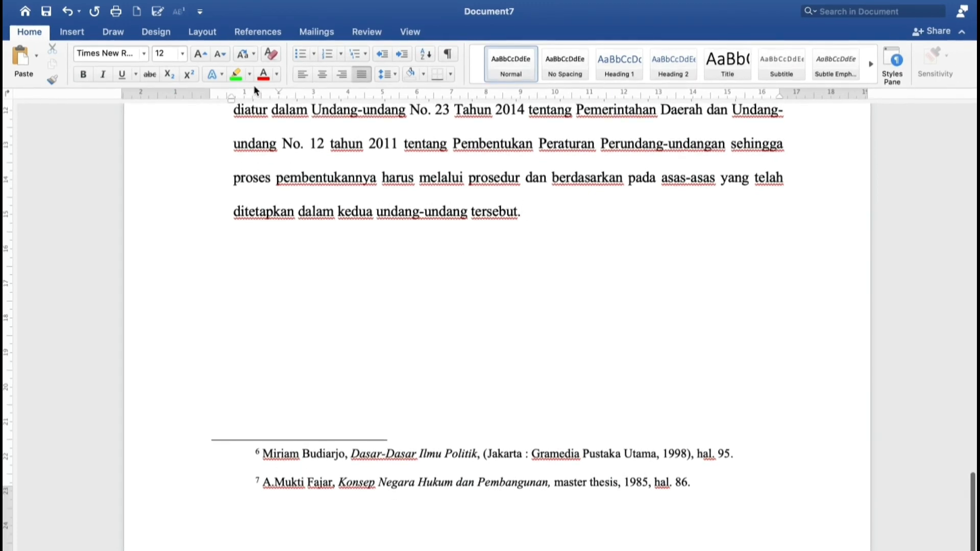
click(180, 12)
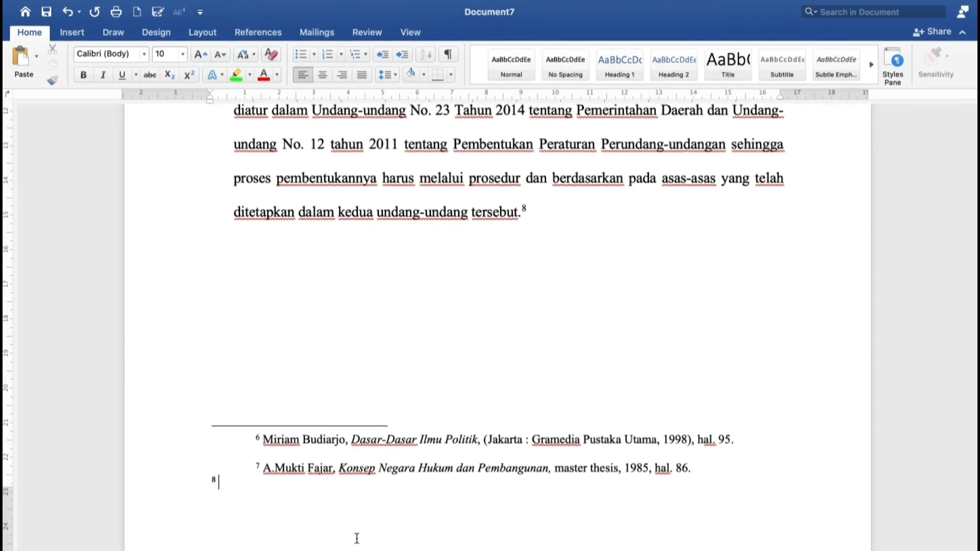
text(Loc)
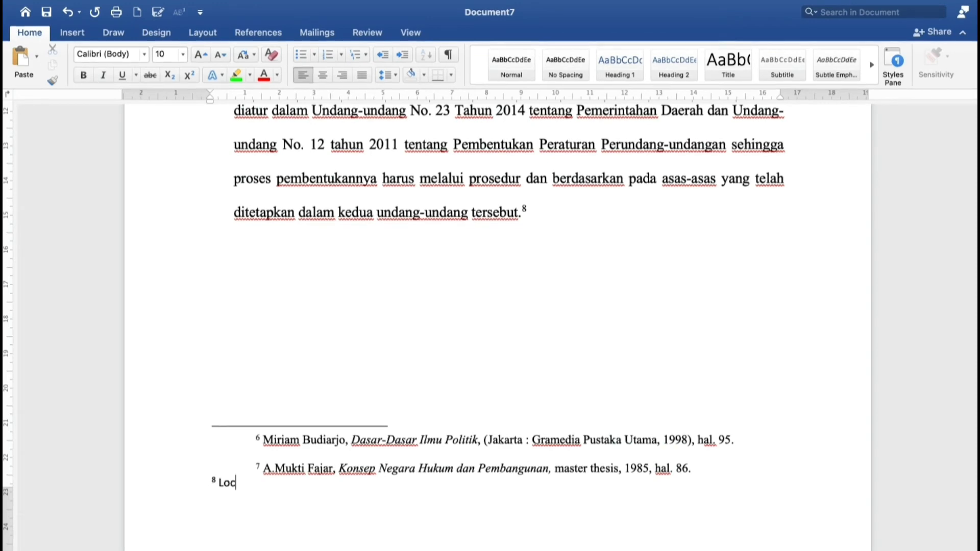
text(k.cit)
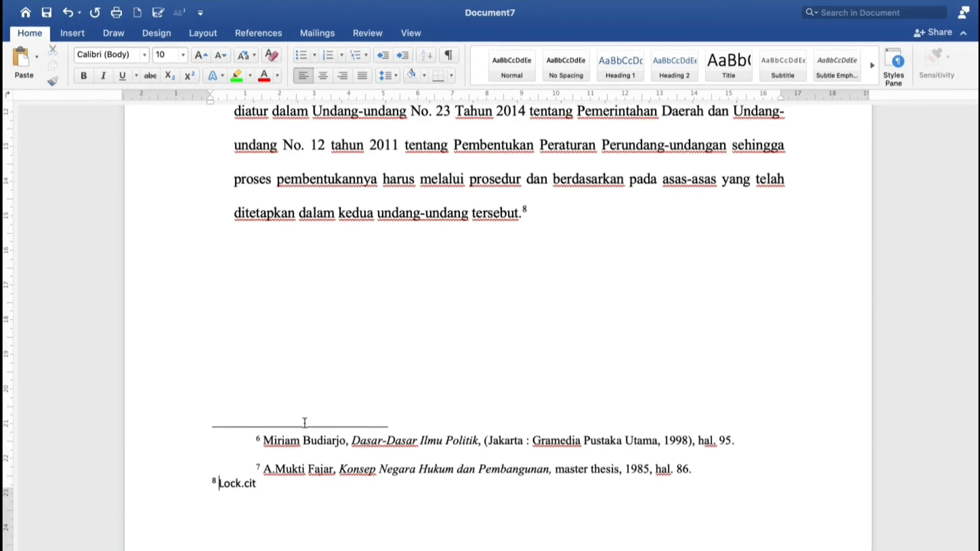
Step: Add the surname of footnote 1's author and a comma before "Lock.cit" in footnote 8
scroll(308, 420, up, 15)
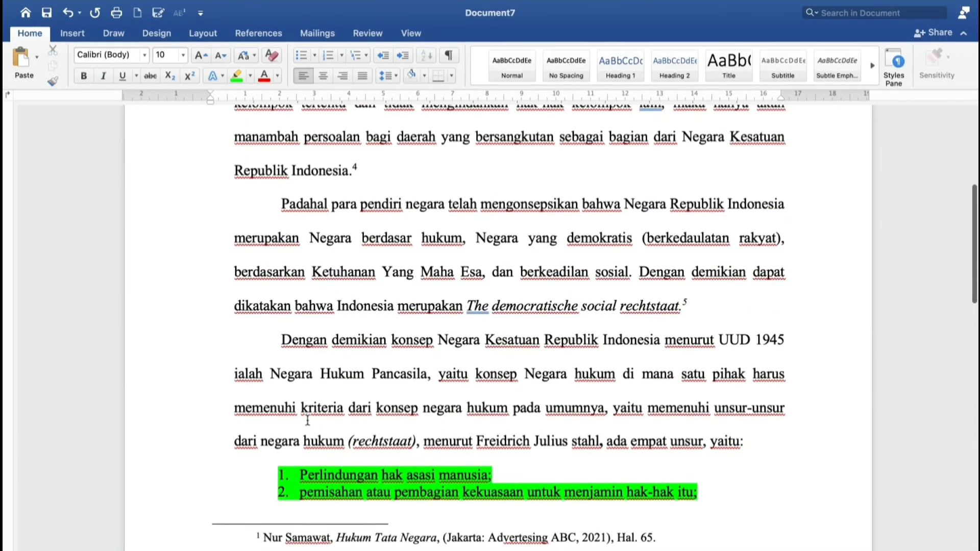
scroll(308, 420, down, 15)
scroll(308, 421, down, 5)
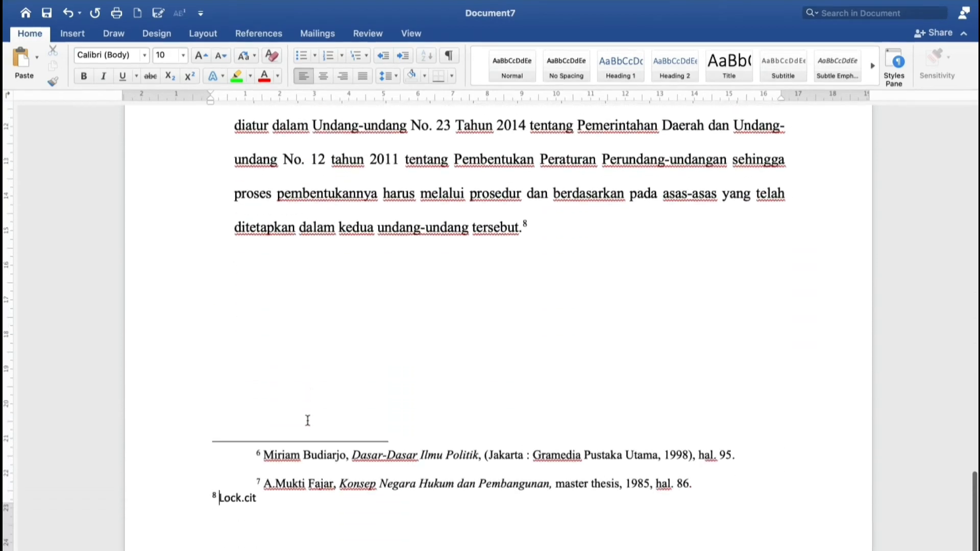
click(220, 484)
text(Samawat)
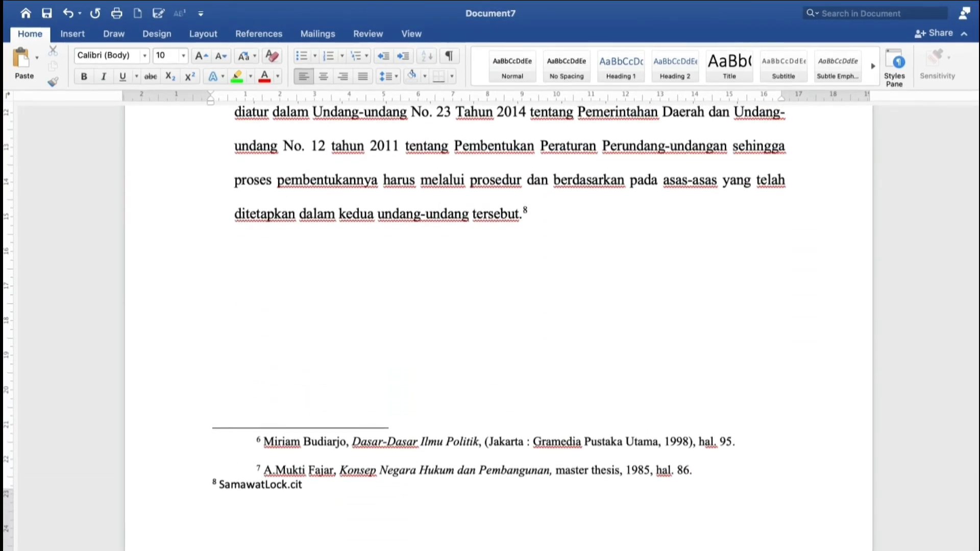
text(,)
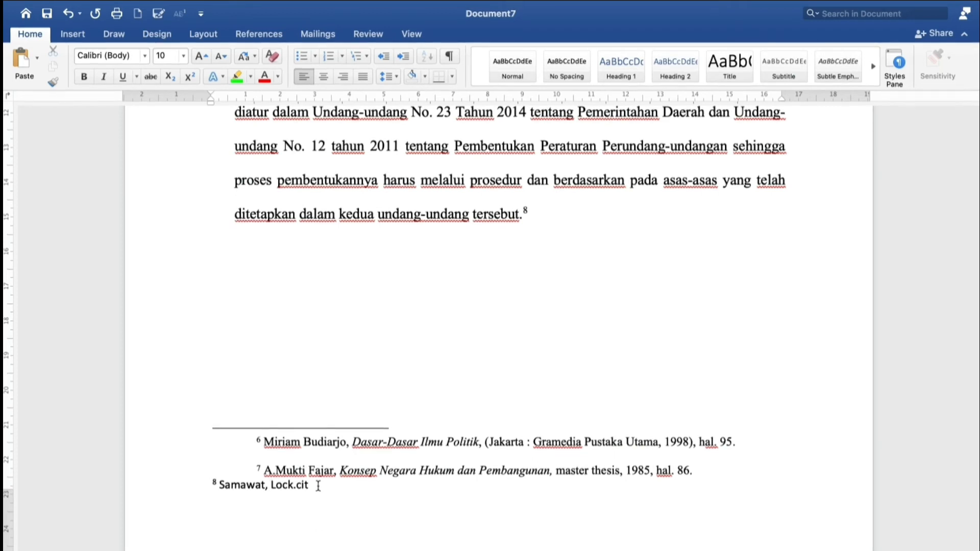
Step: Set footnote 8 to Times New Roman and indent its first line to match the footnotes above
click(318, 486)
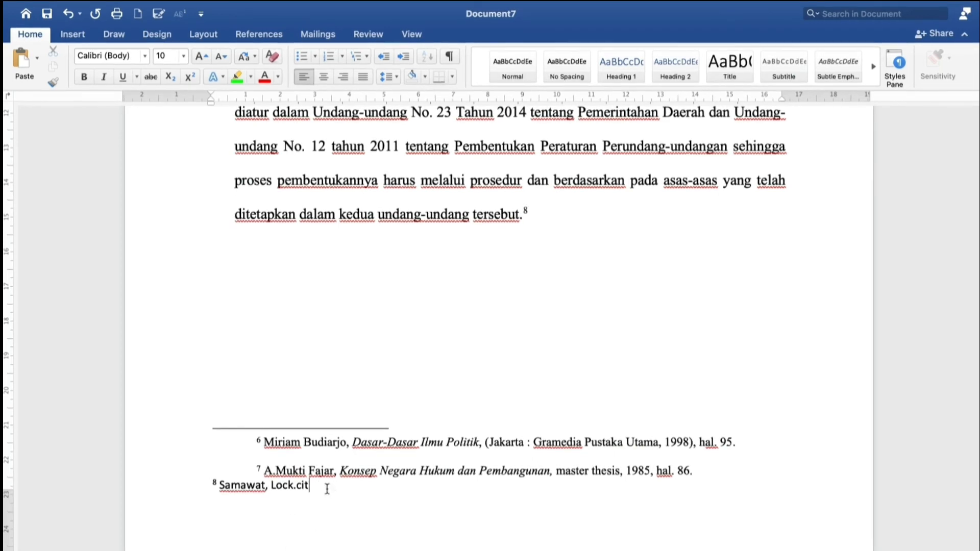
click(161, 491)
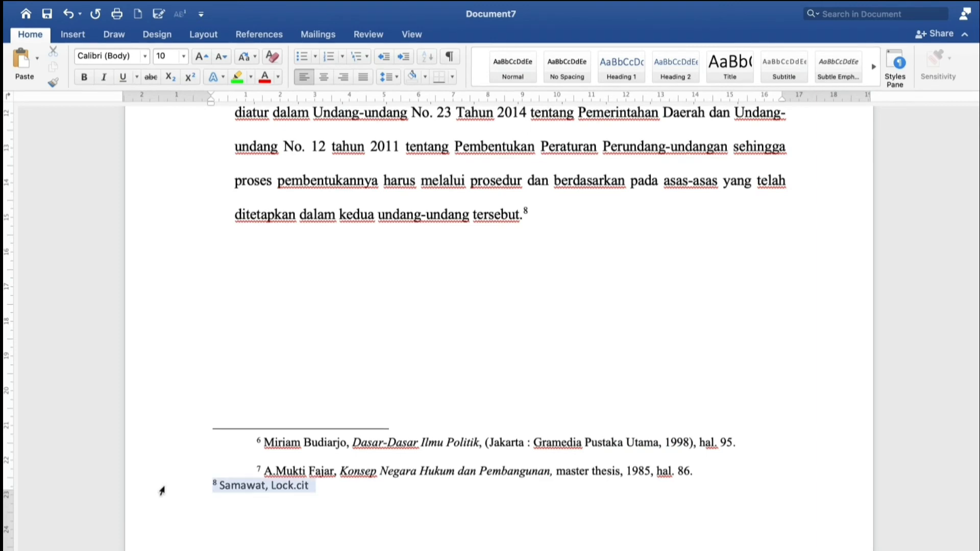
click(145, 56)
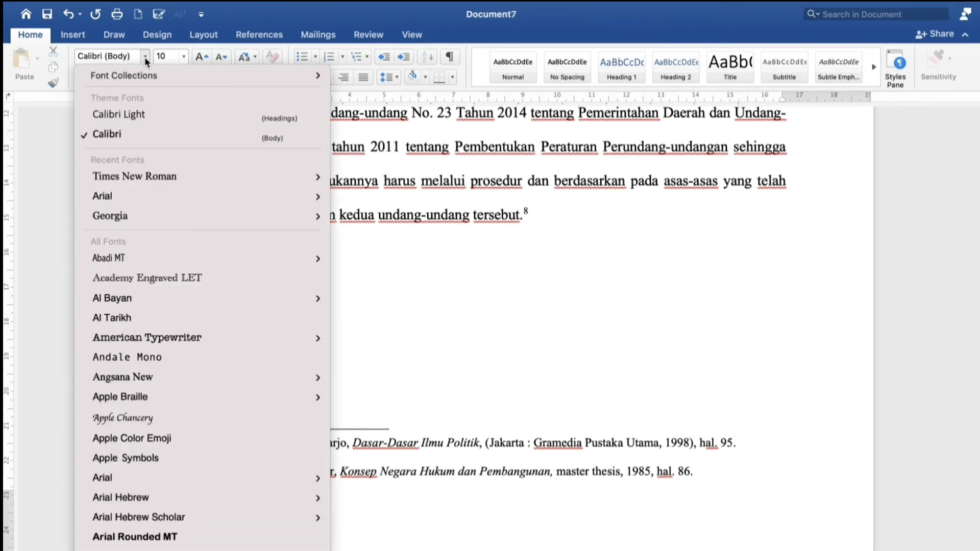
click(166, 178)
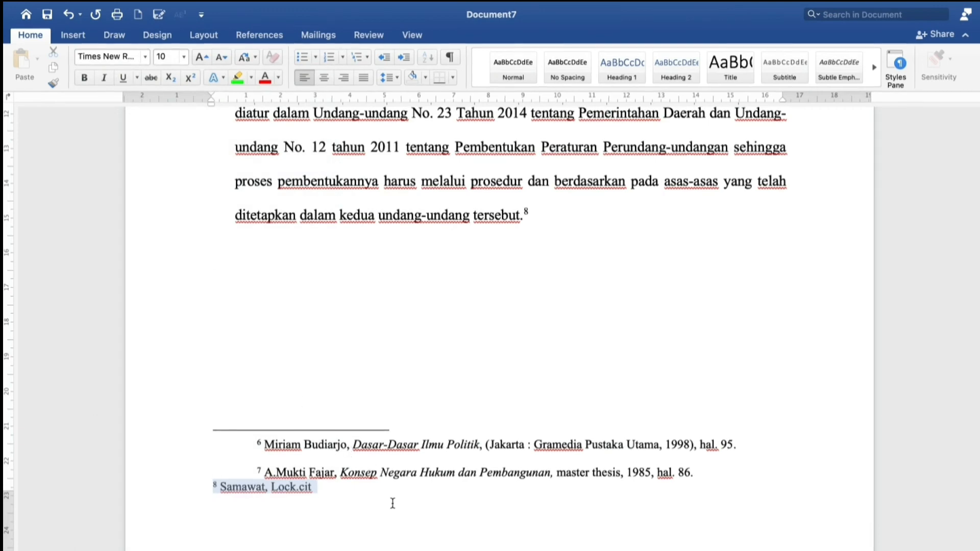
click(213, 489)
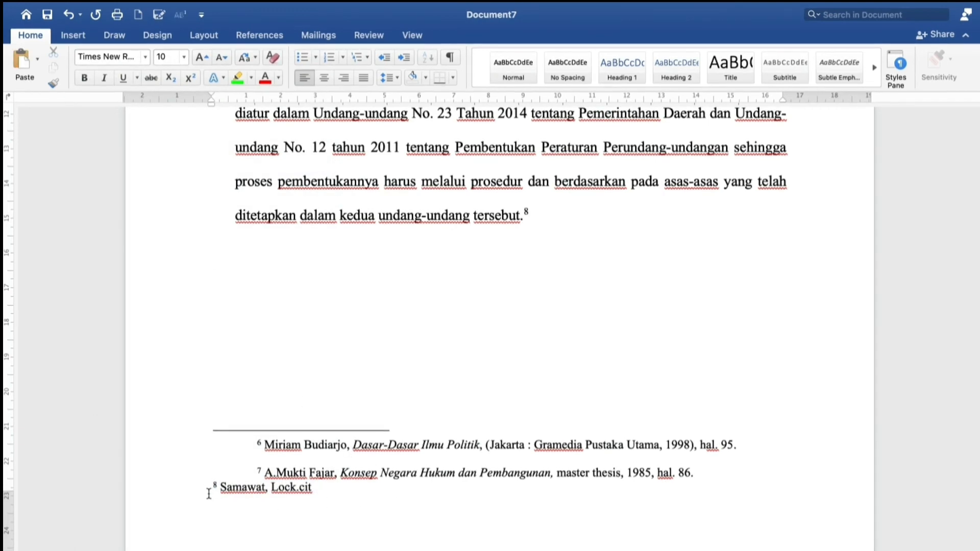
key(Tab)
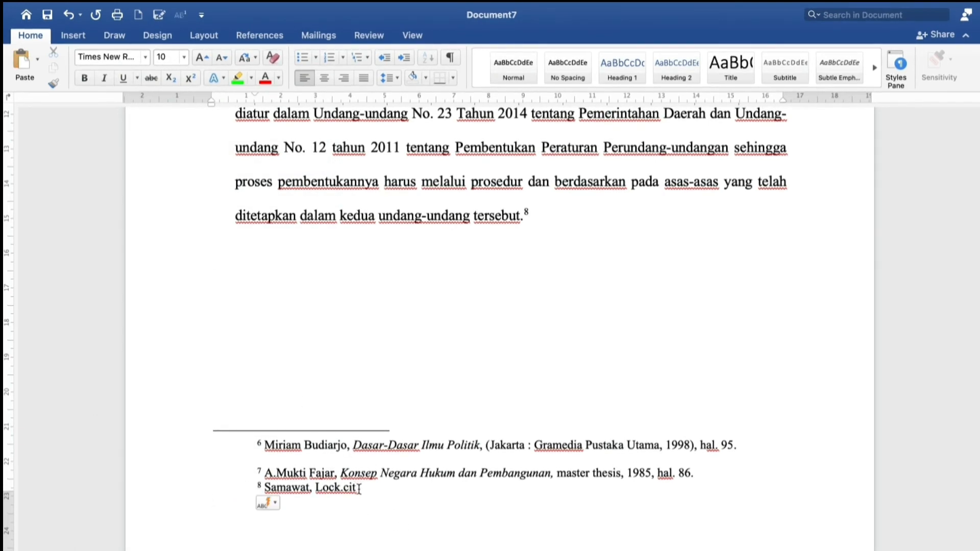
Step: Add a blank line between footnotes 7 and 8 and italicize "Lock.cit" in footnote 8
click(709, 475)
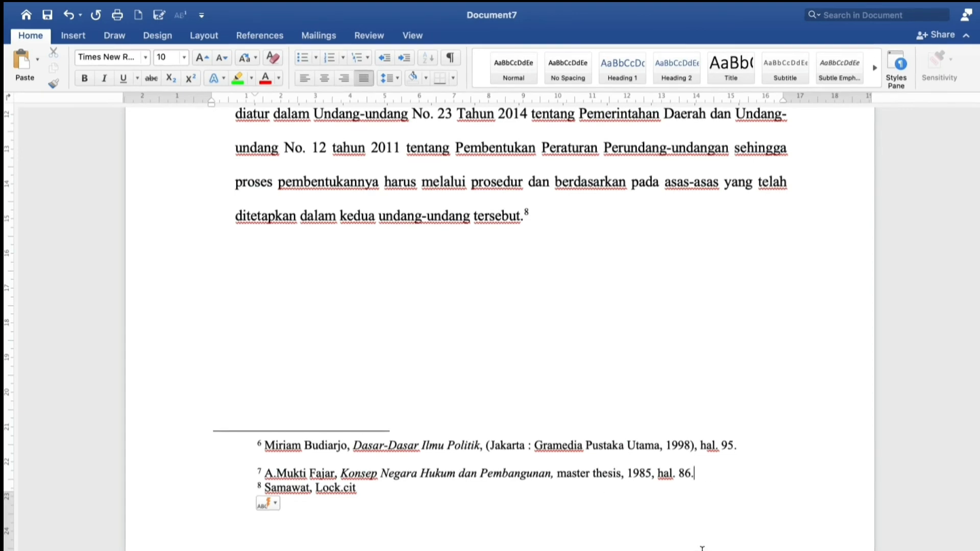
key(Return)
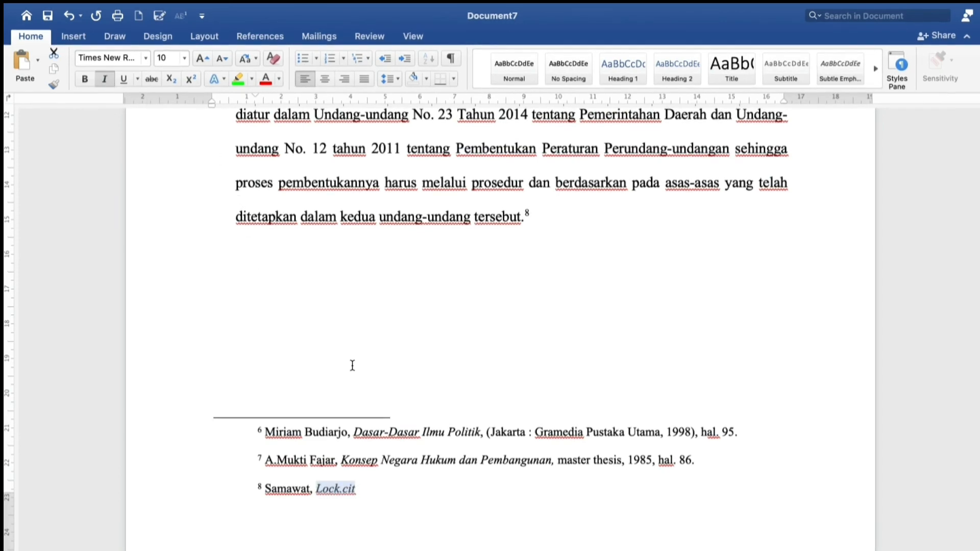
Step: Review the footnote markers in the body text and the matching citations at the page ends throughout the document
scroll(496, 416, up, 15)
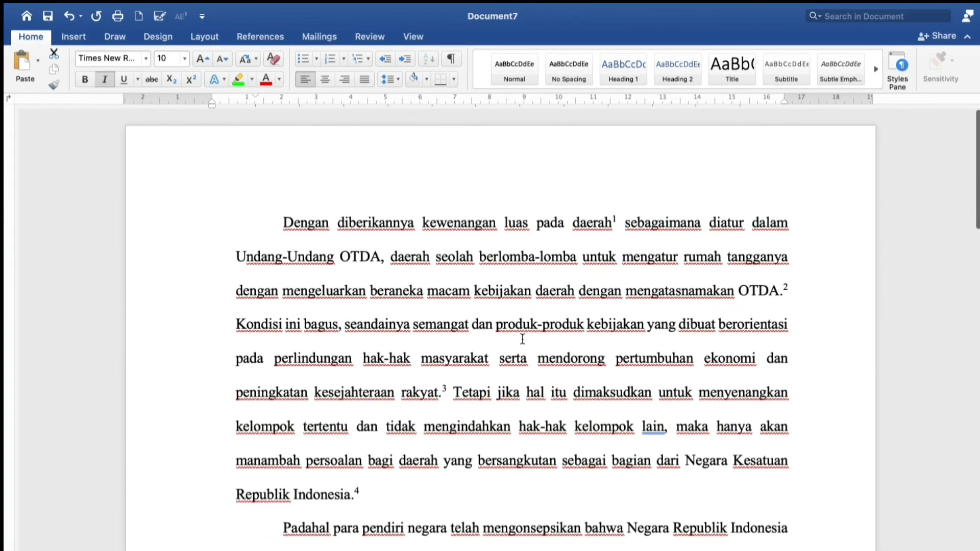
scroll(523, 339, down, 5)
scroll(523, 339, down, 20)
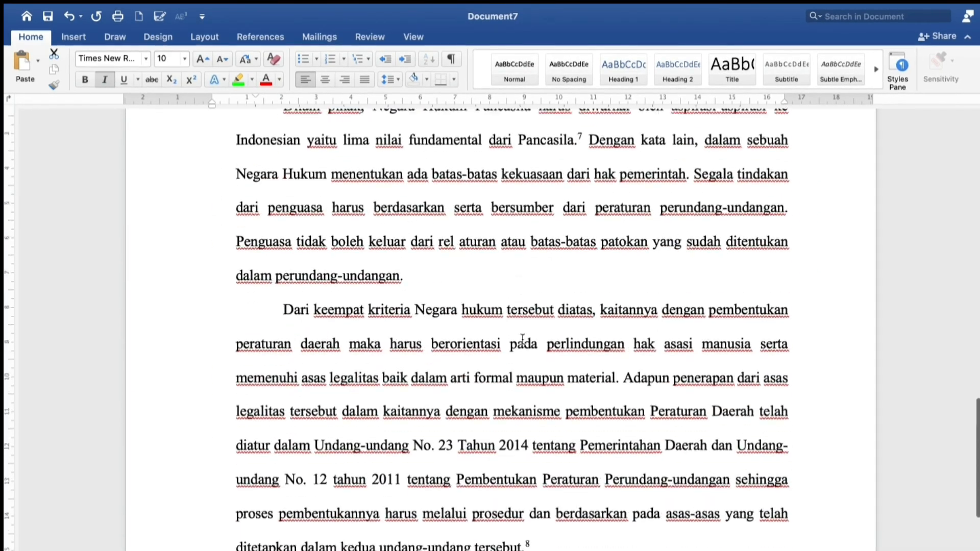
scroll(523, 340, up, 20)
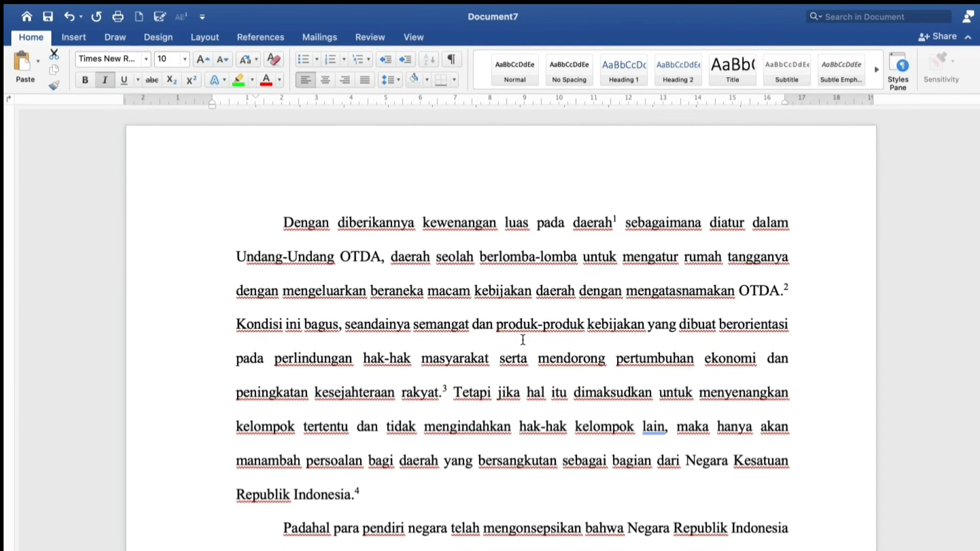
scroll(523, 339, down, 20)
scroll(522, 339, up, 10)
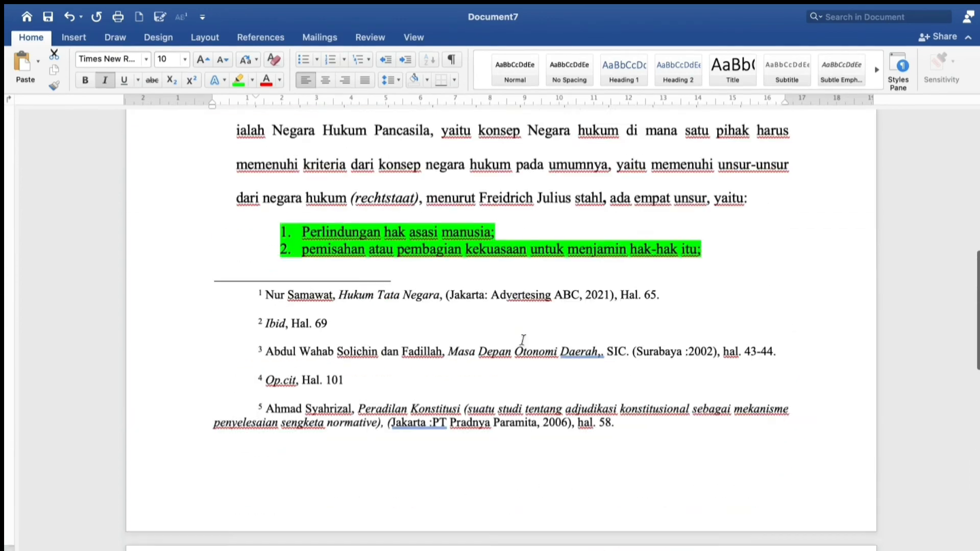
scroll(523, 340, up, 10)
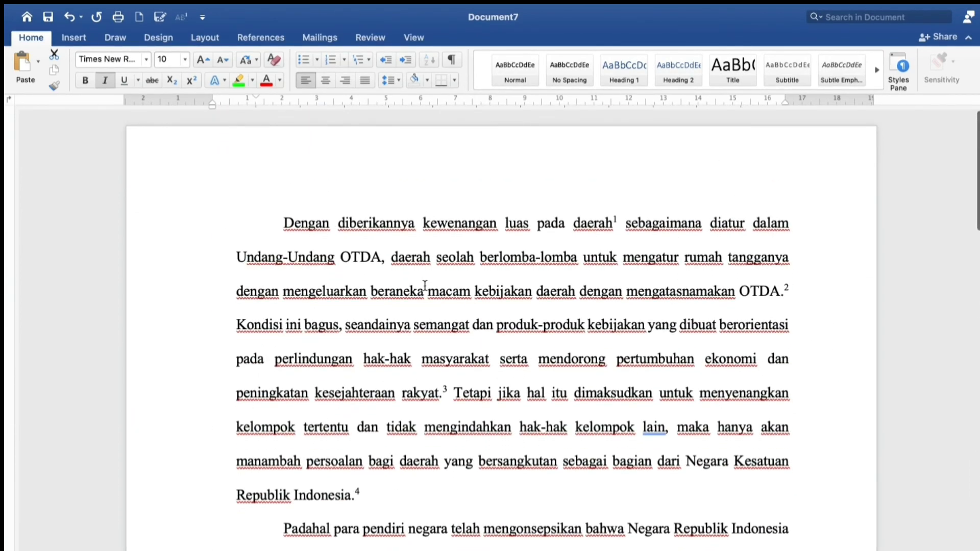